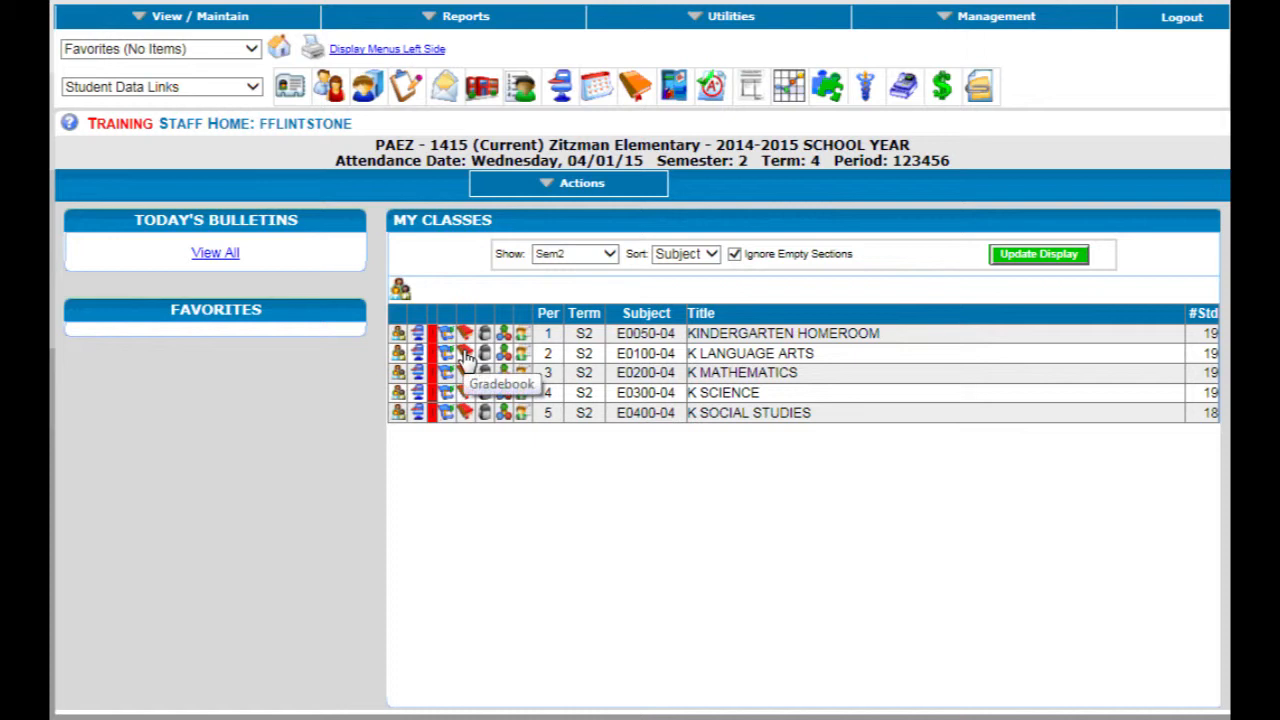
Open the K LANGUAGE ARTS gradebook and examine its assignments, their due dates and objective scores.
click(466, 355)
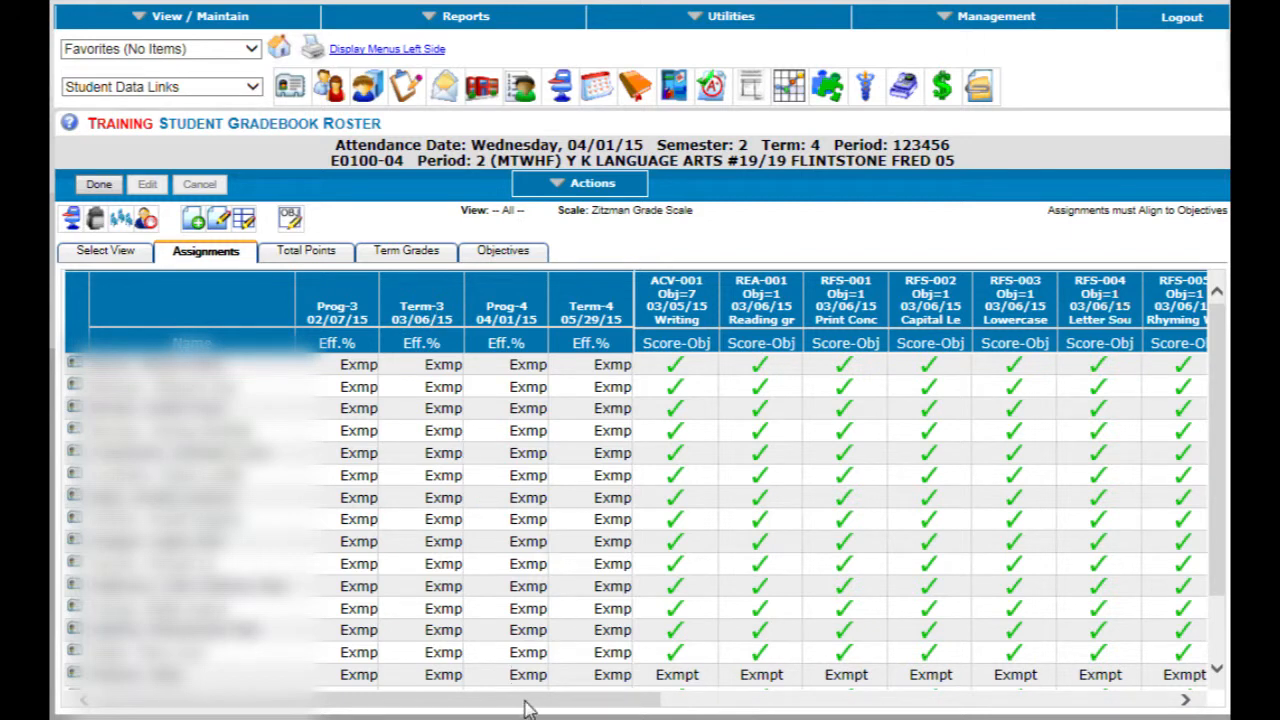
drag(524, 706, 931, 703)
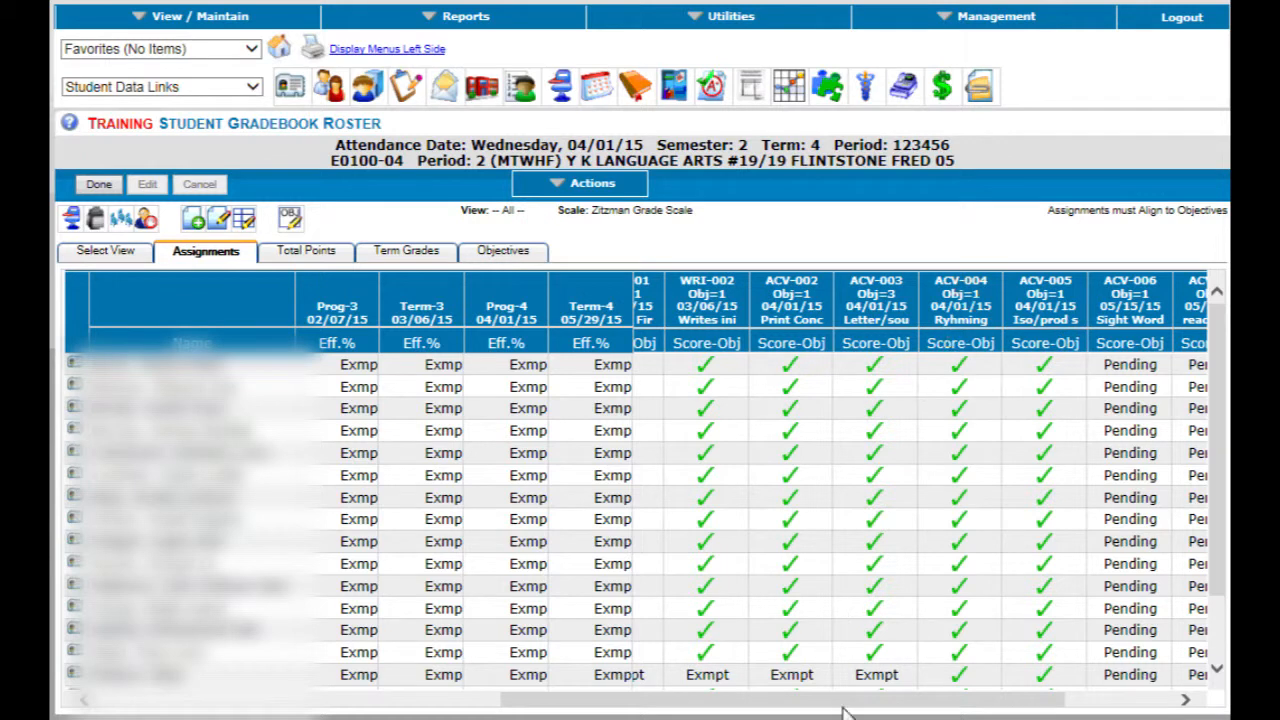
drag(843, 709, 942, 700)
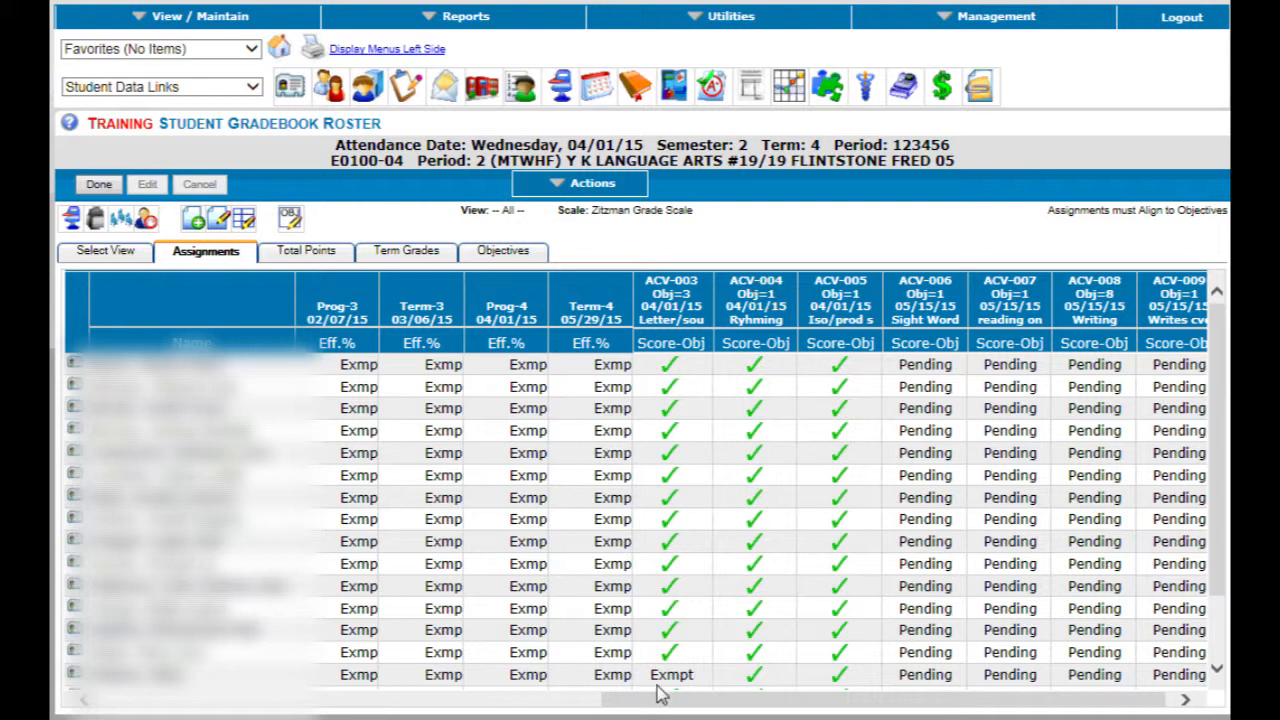
drag(637, 706, 586, 707)
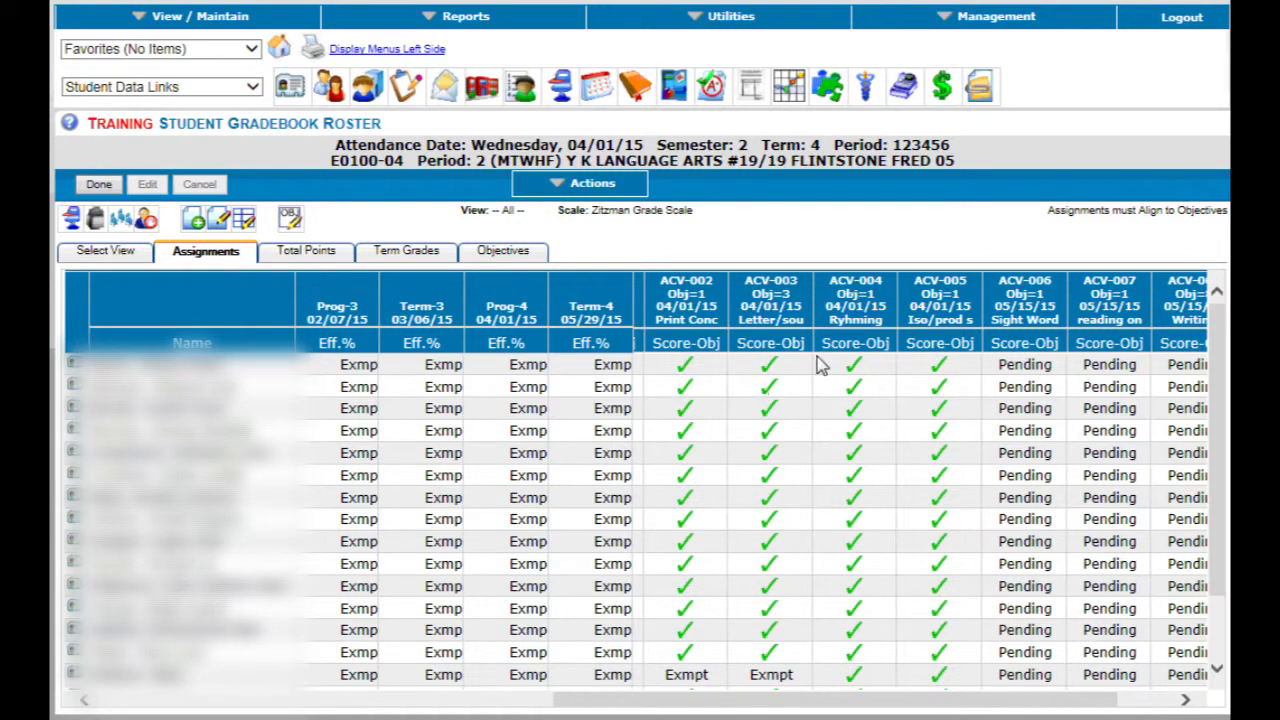
Return to the staff home page and open the K LANGUAGE ARTS curriculum student marks for editing.
click(280, 50)
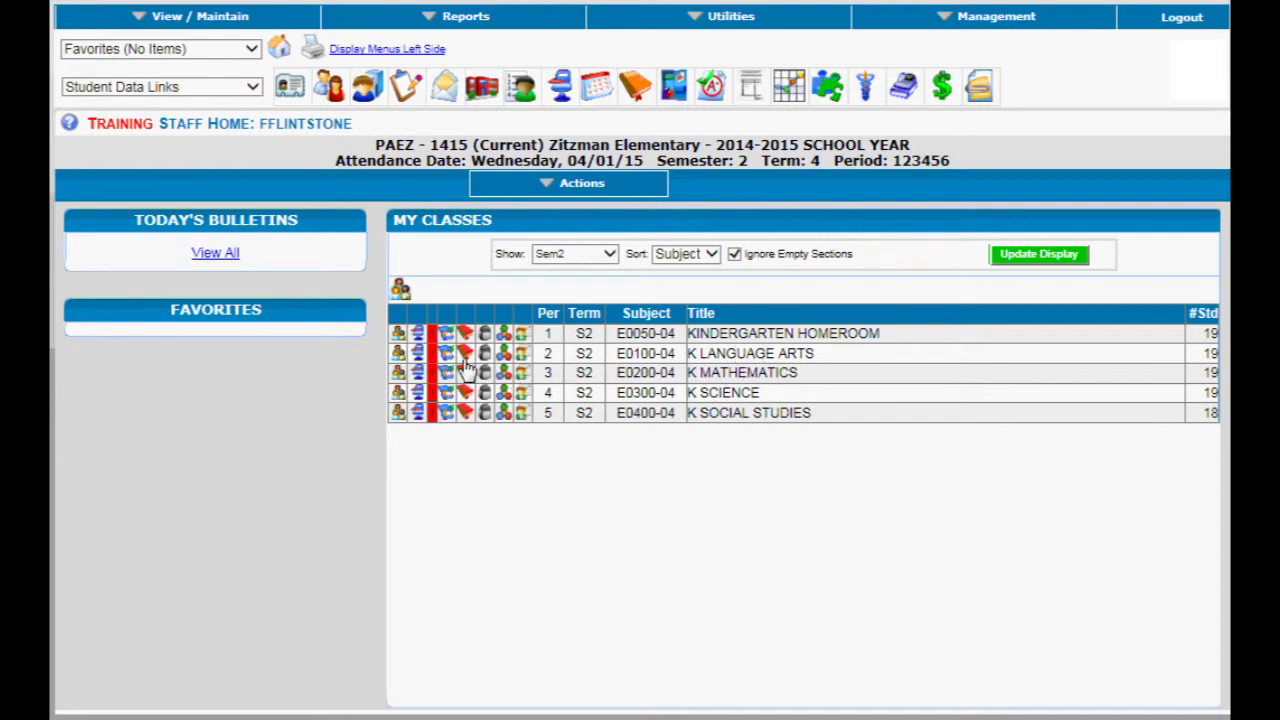
click(165, 22)
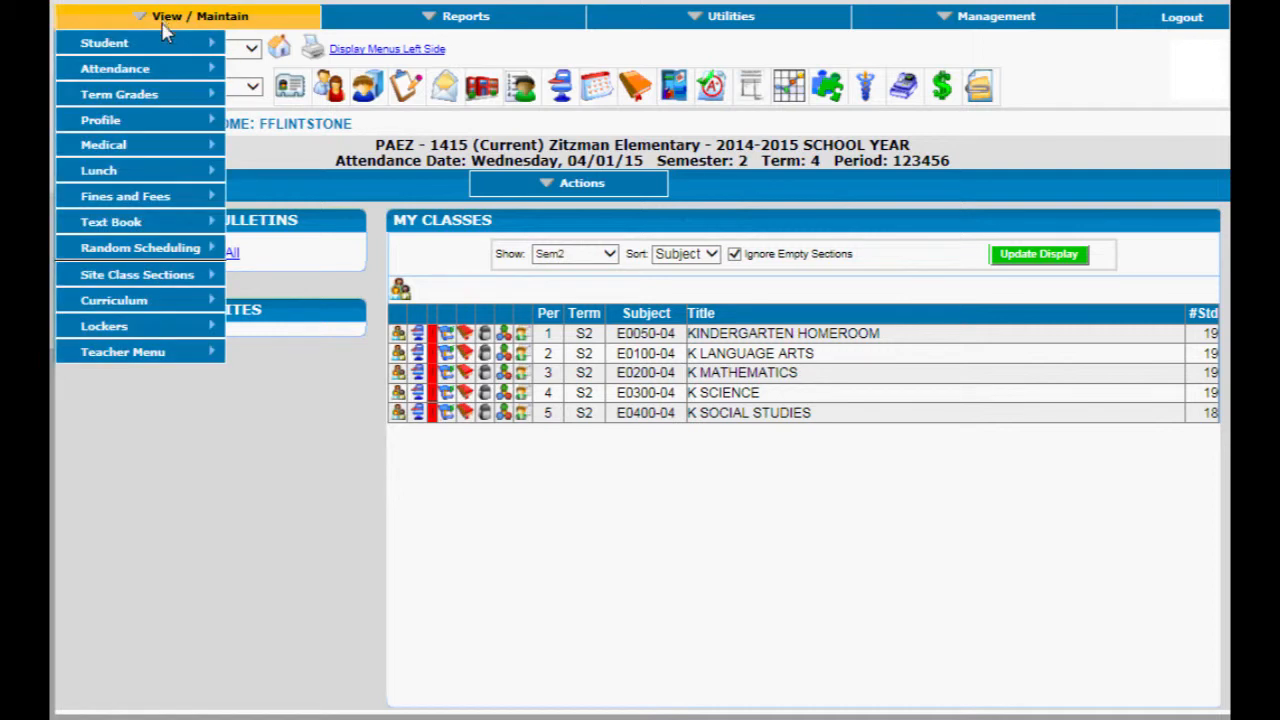
mouse_move(160, 354)
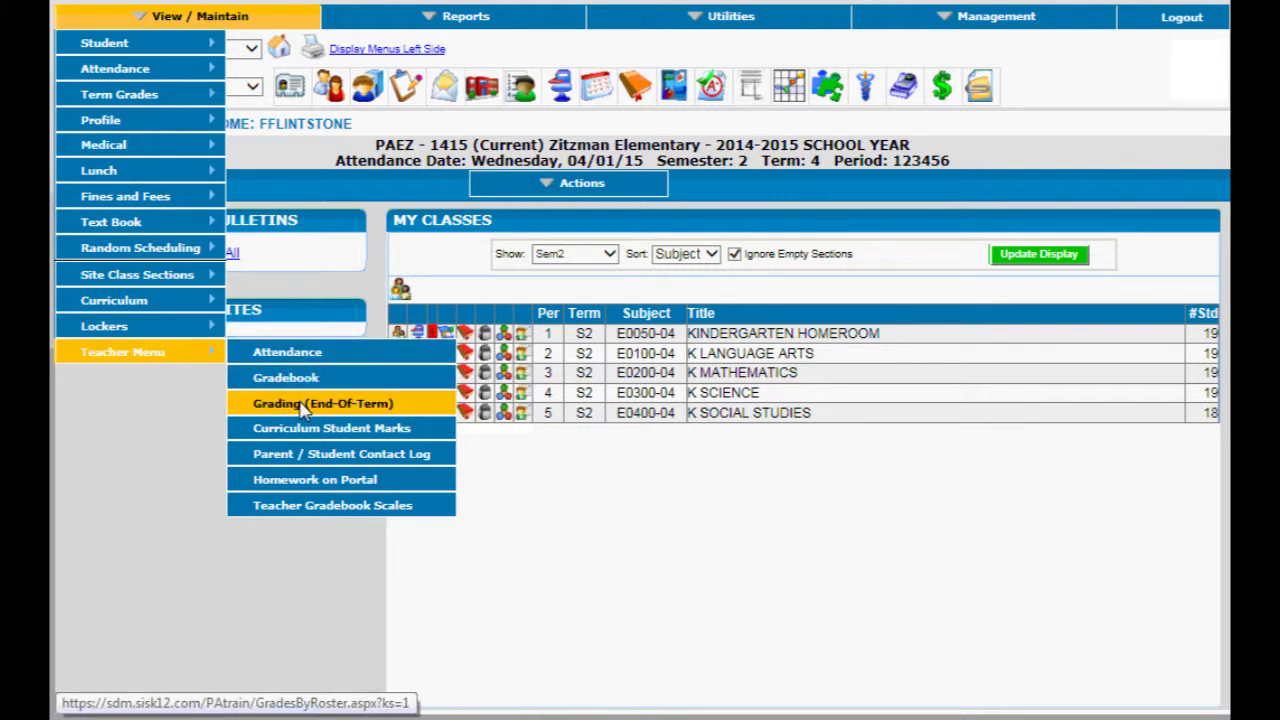
click(430, 438)
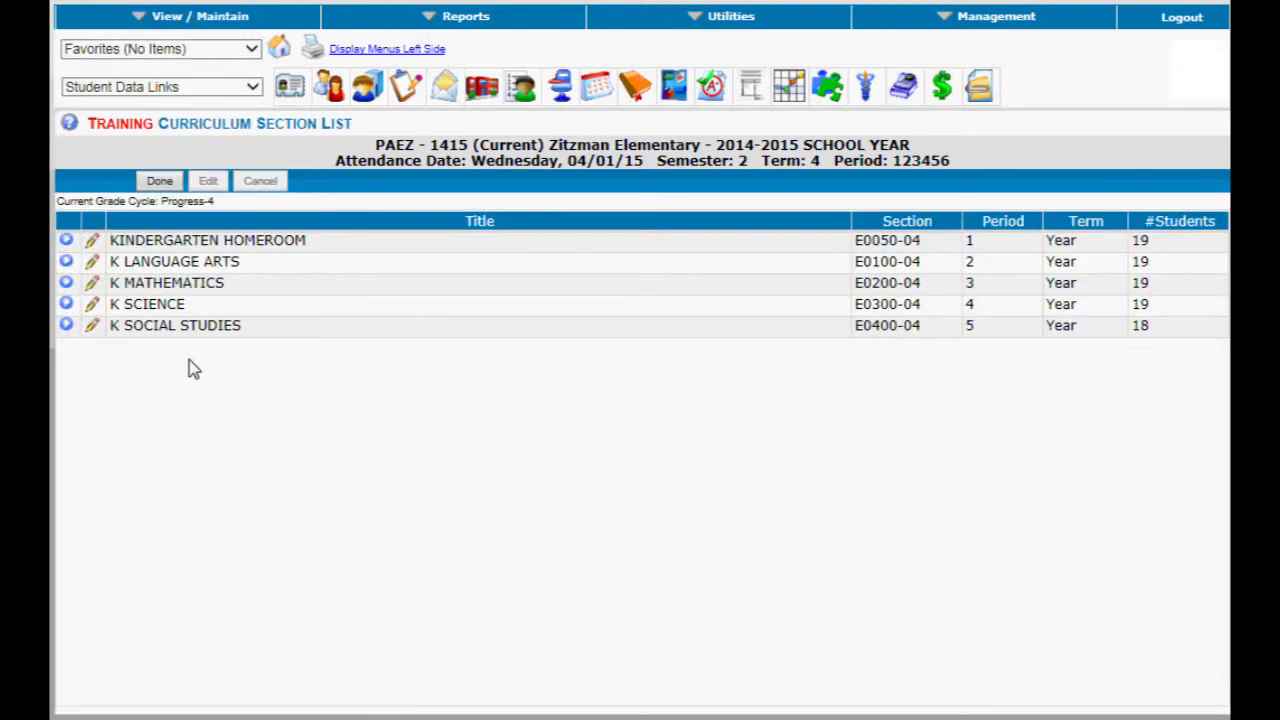
click(92, 265)
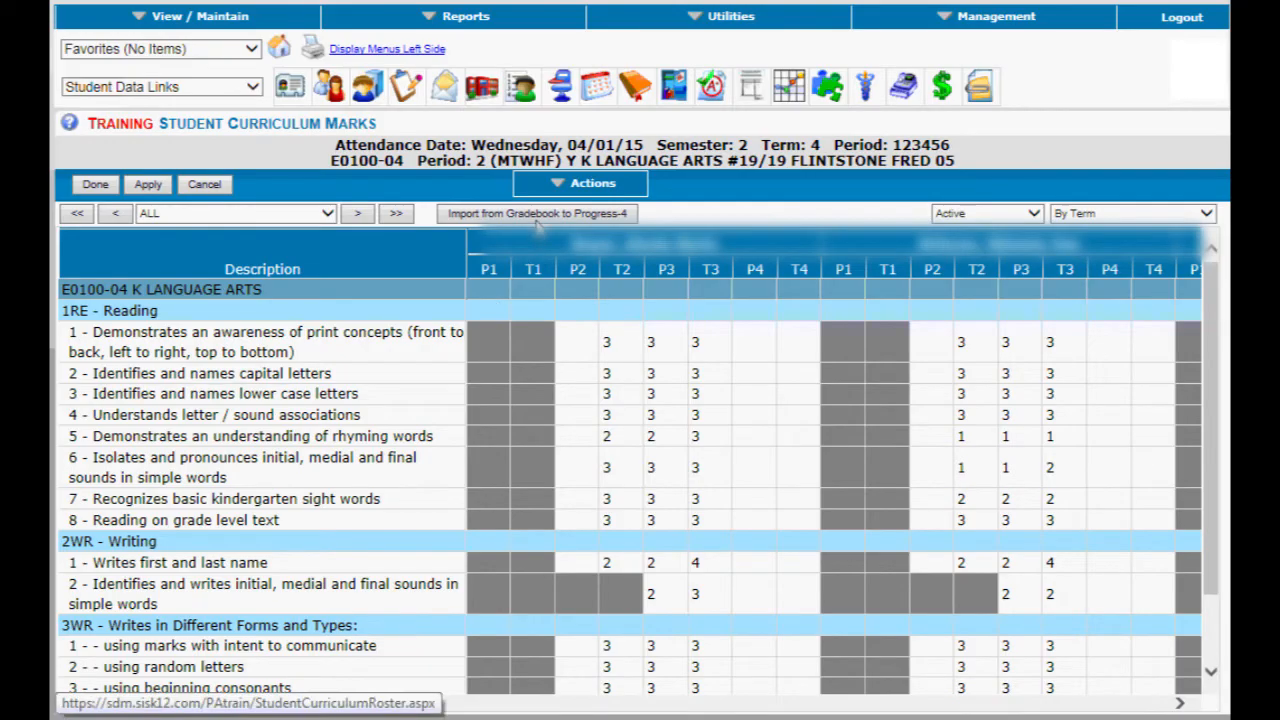
Import the K LANGUAGE ARTS gradebook marks to Progress-4 and copy each student's mark from the prior term.
click(548, 216)
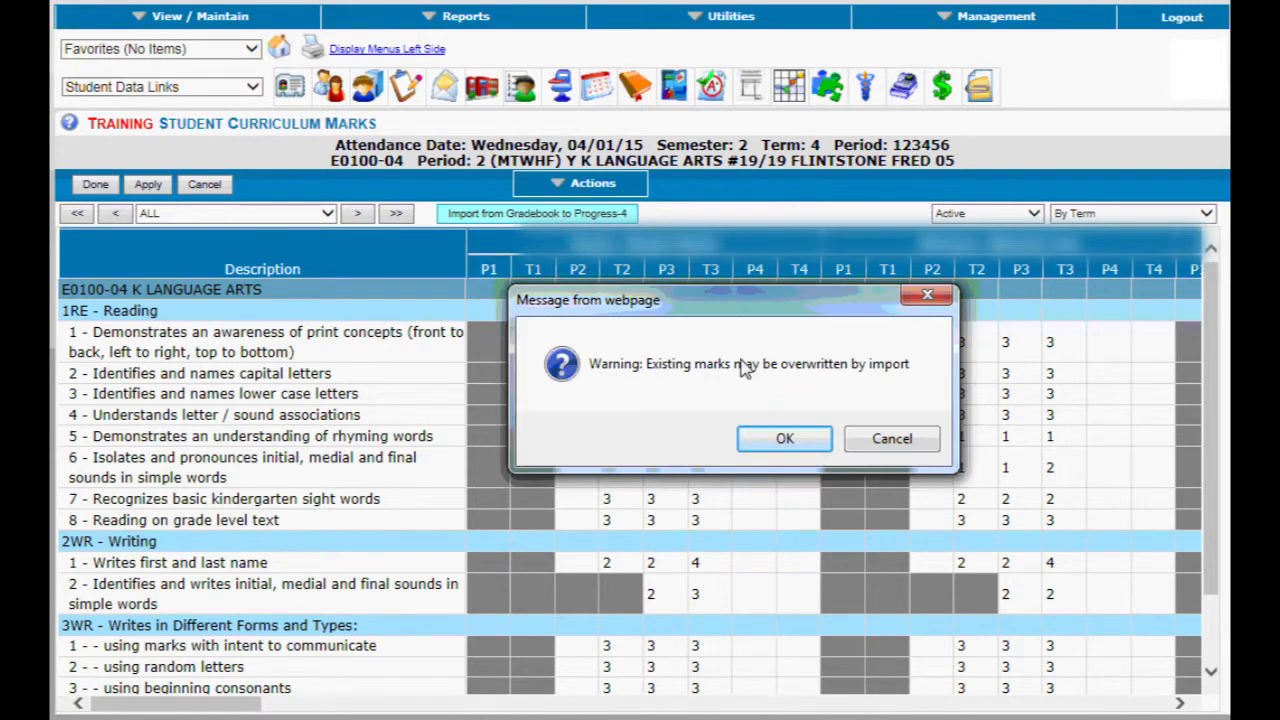
click(776, 440)
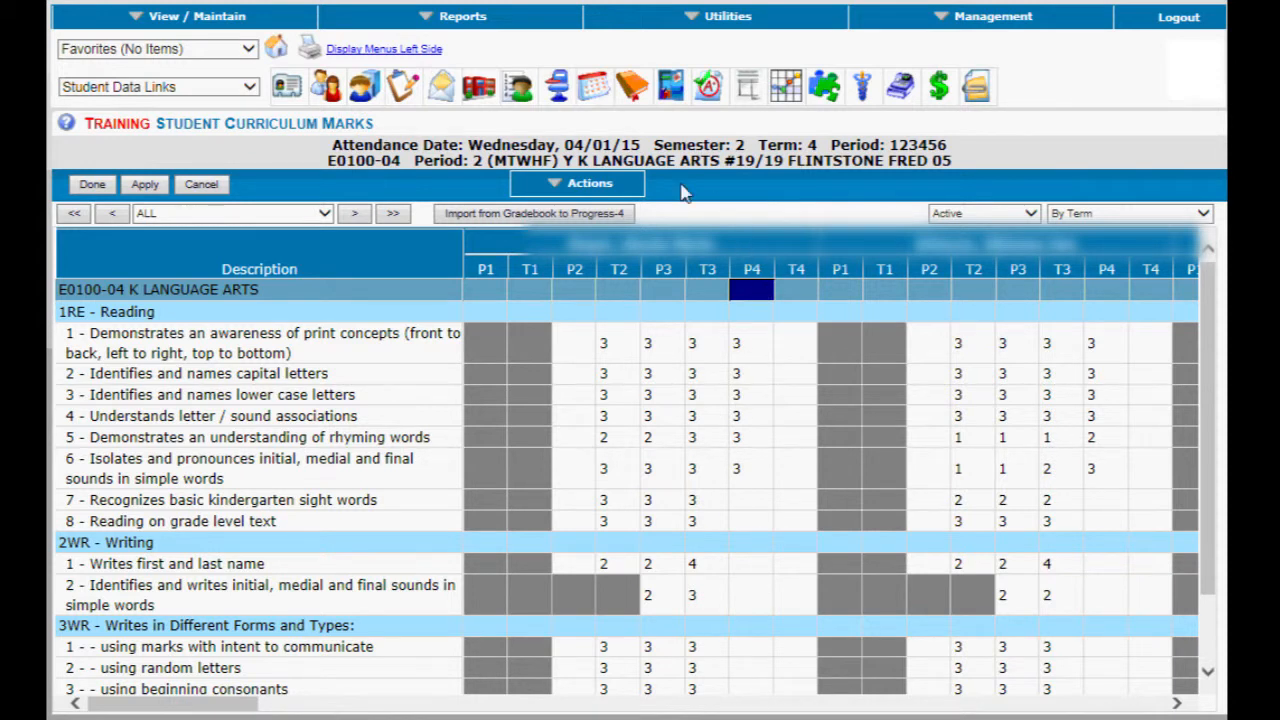
click(620, 188)
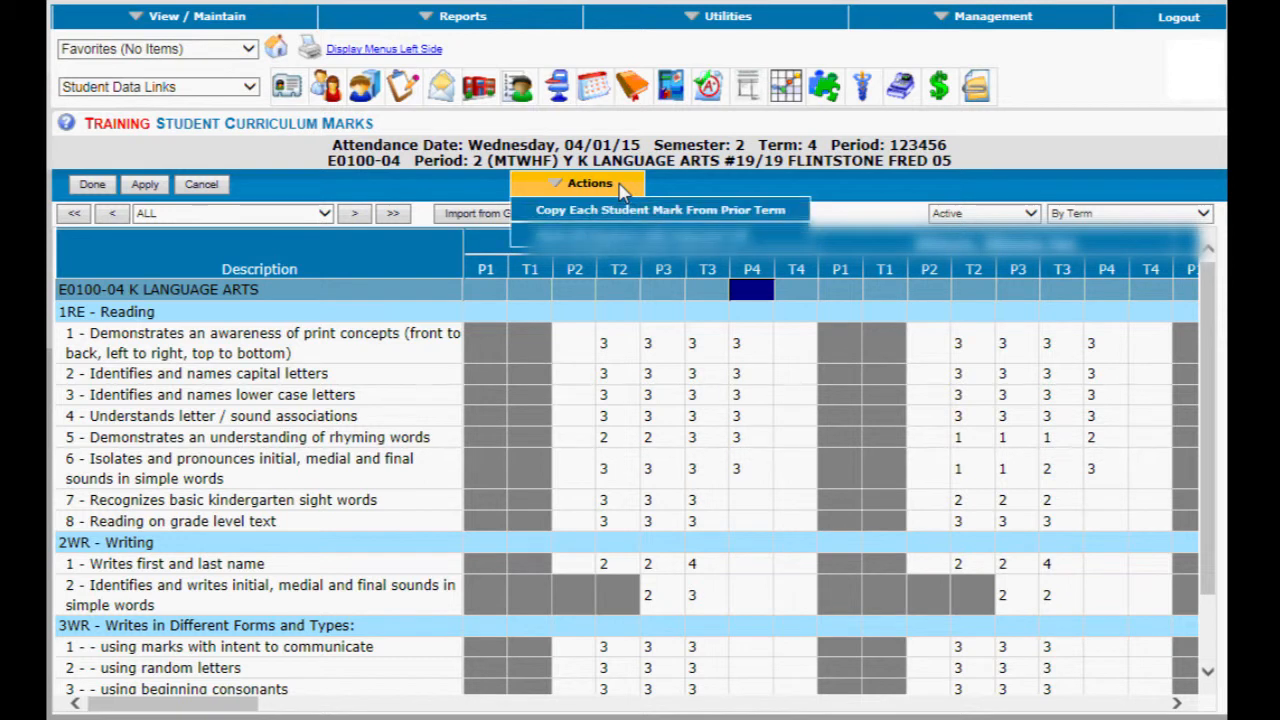
click(795, 212)
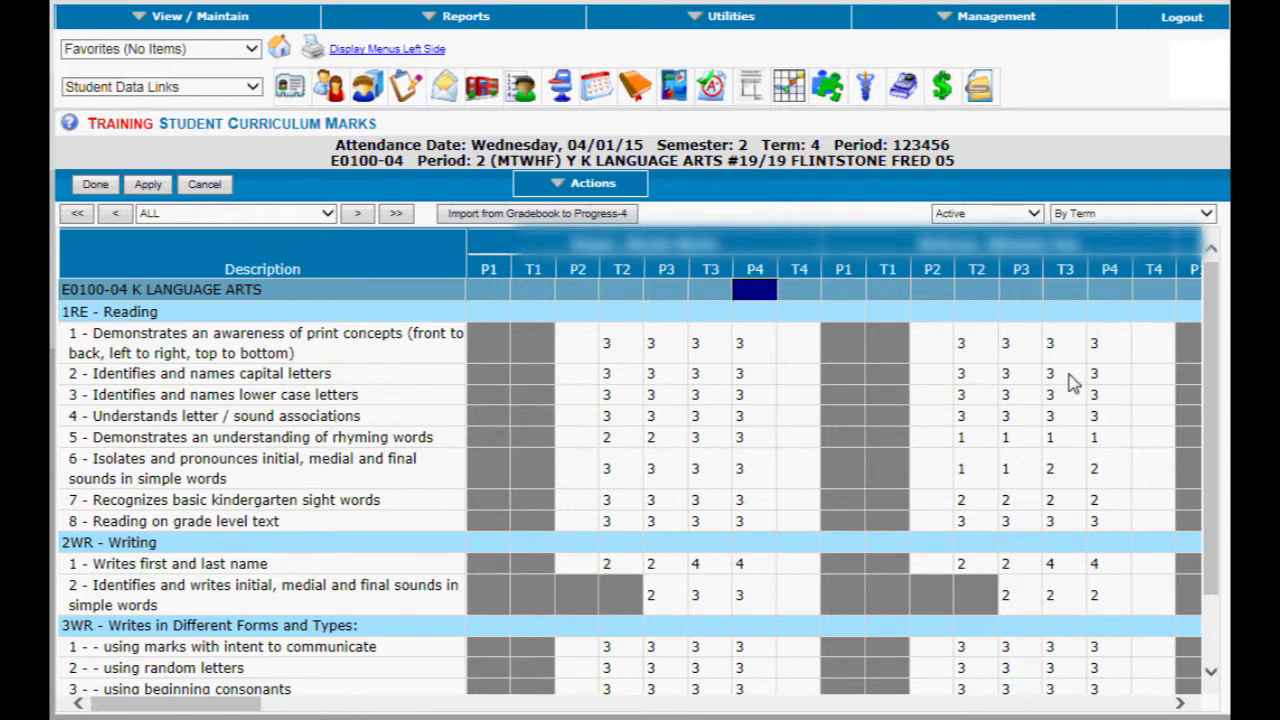
Import the K LANGUAGE ARTS gradebook marks to Progress-4 again, accepting that existing marks may be overwritten.
click(632, 194)
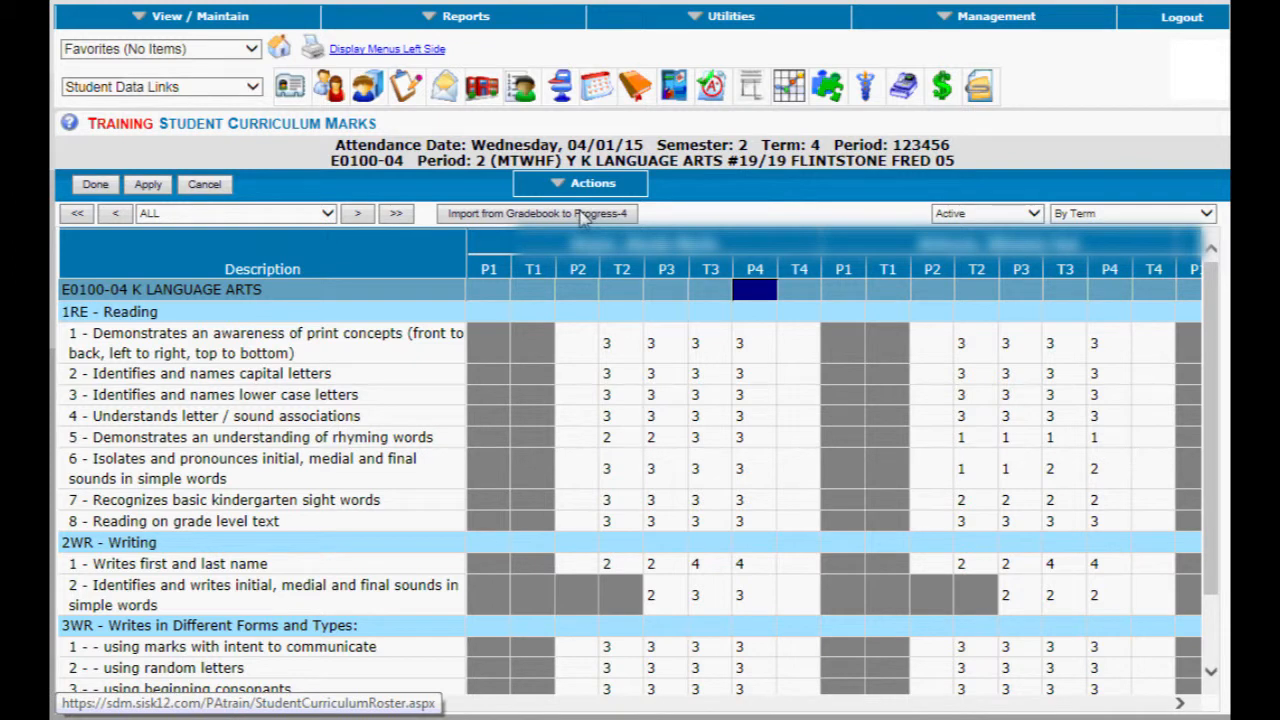
click(583, 217)
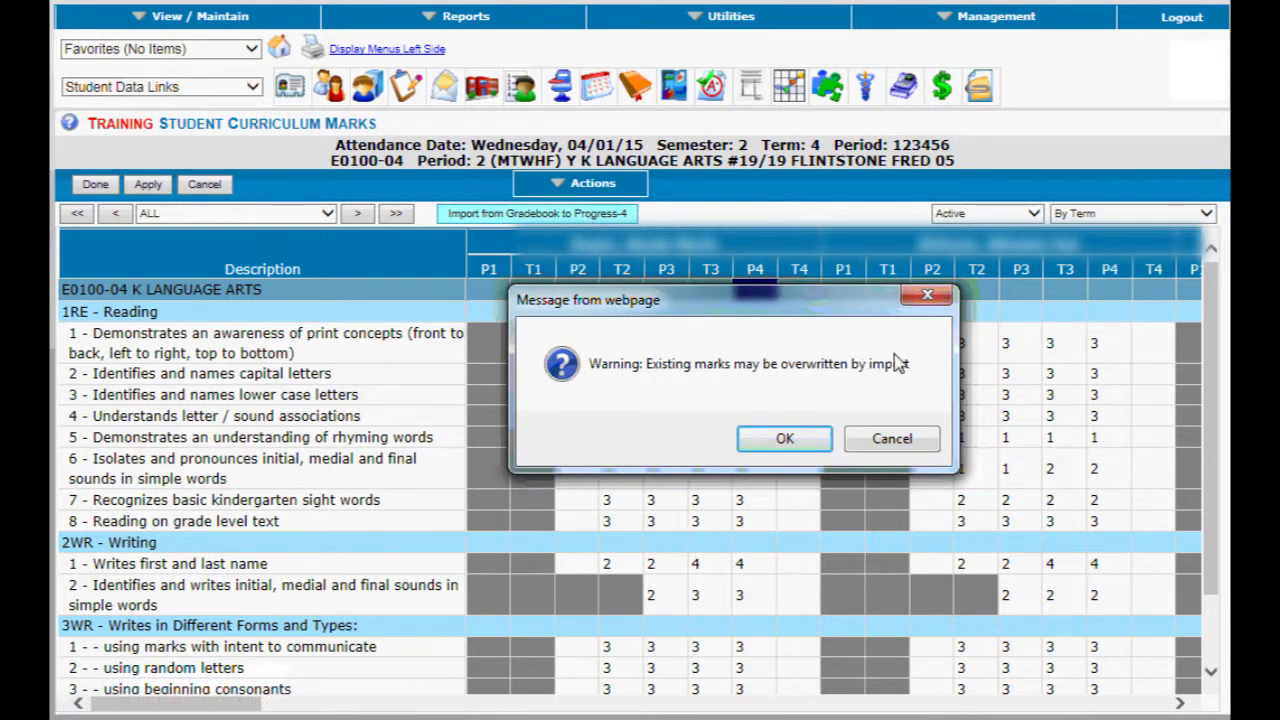
click(785, 440)
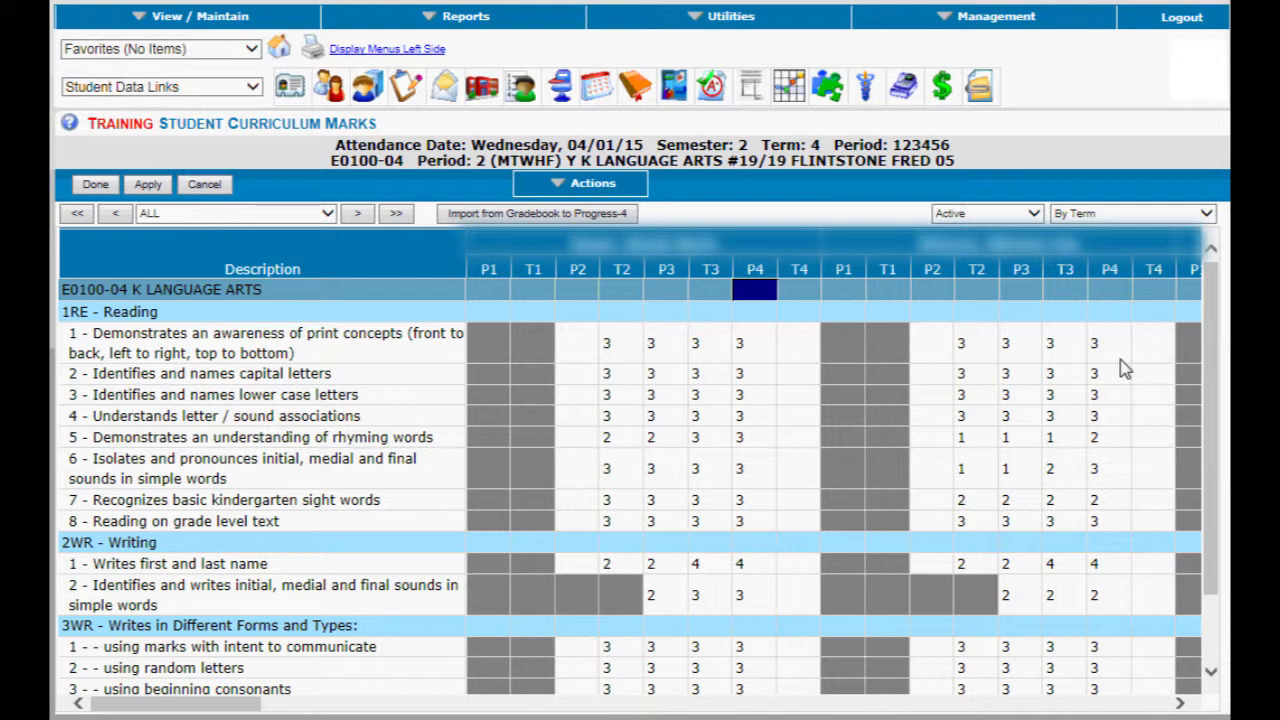
mouse_move(240, 706)
mouse_down()
mouse_move(416, 708)
mouse_move(241, 708)
mouse_up()
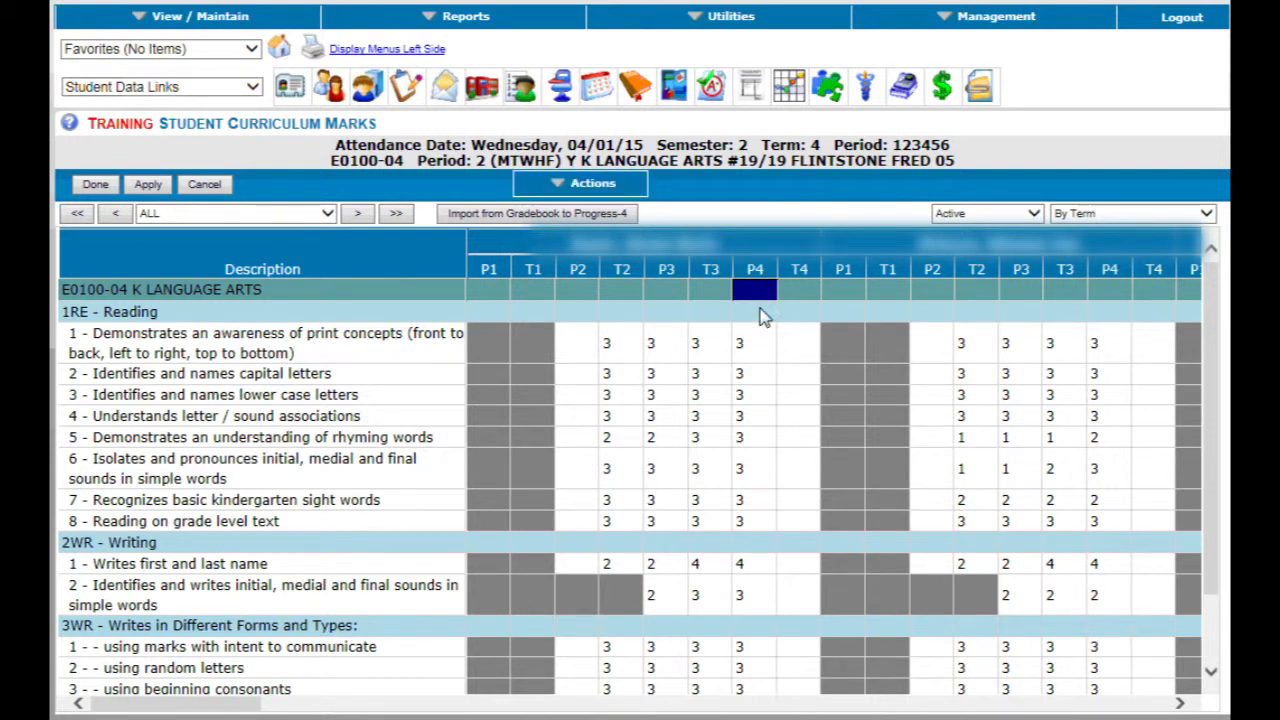
click(621, 190)
Go back to the home page and open the K MATHEMATICS curriculum student marks to check for the gradebook import option.
click(281, 50)
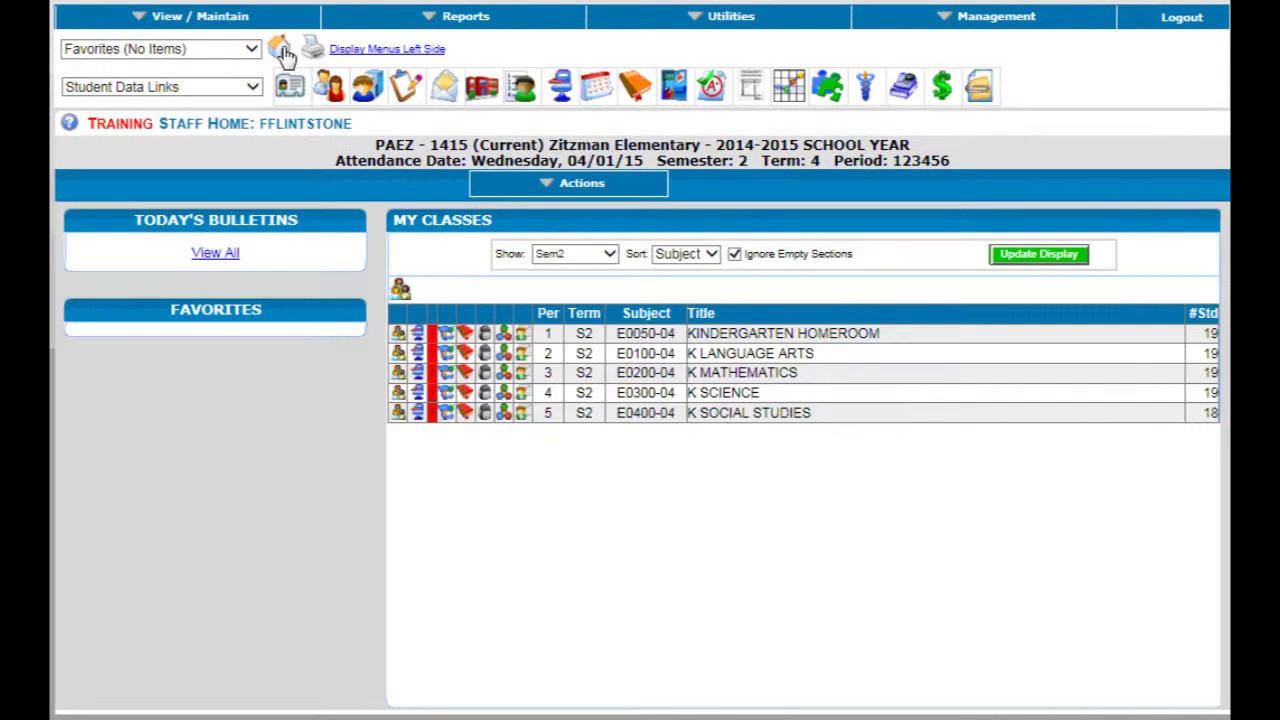
click(203, 20)
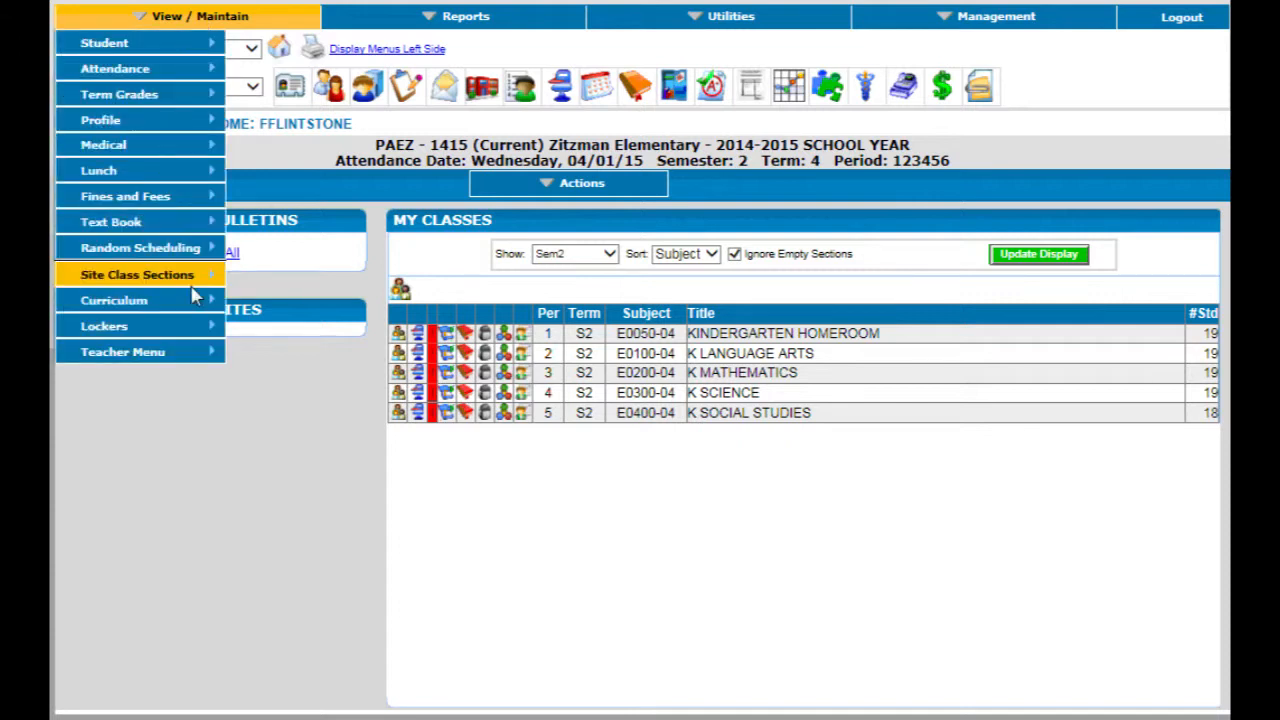
mouse_move(213, 362)
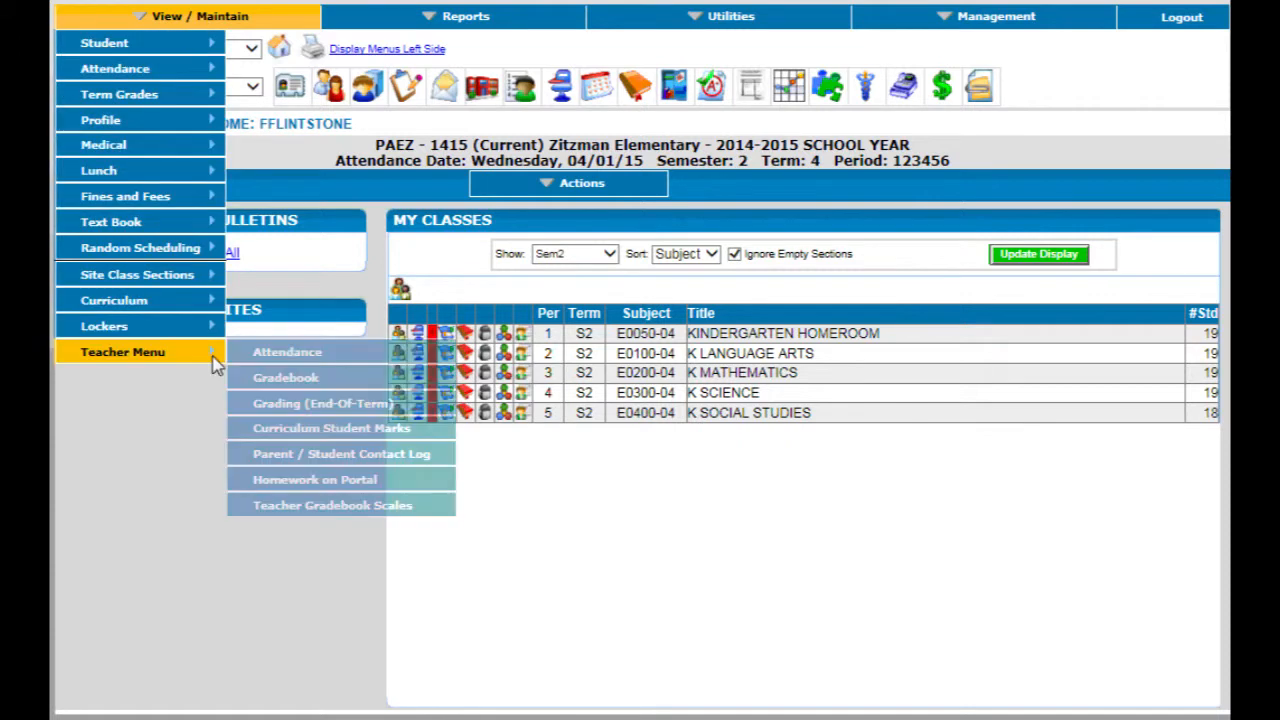
click(358, 436)
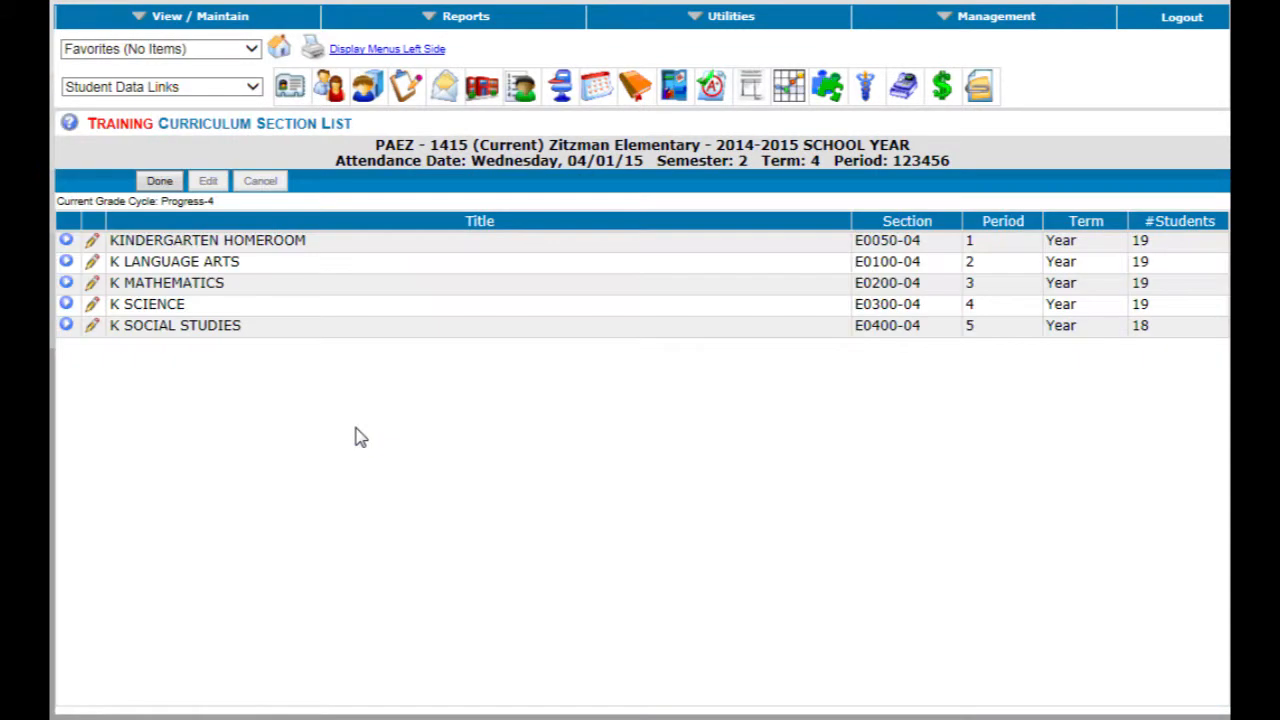
click(94, 285)
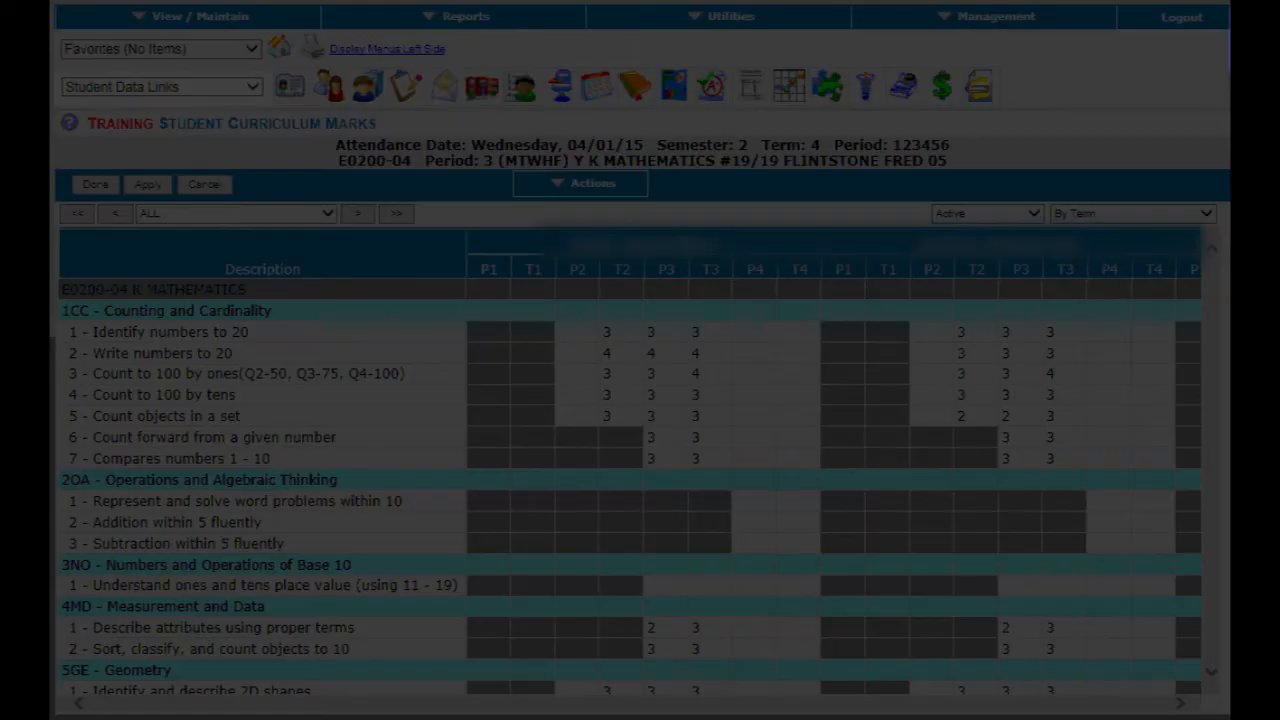
drag(1229, 92, 487, 291)
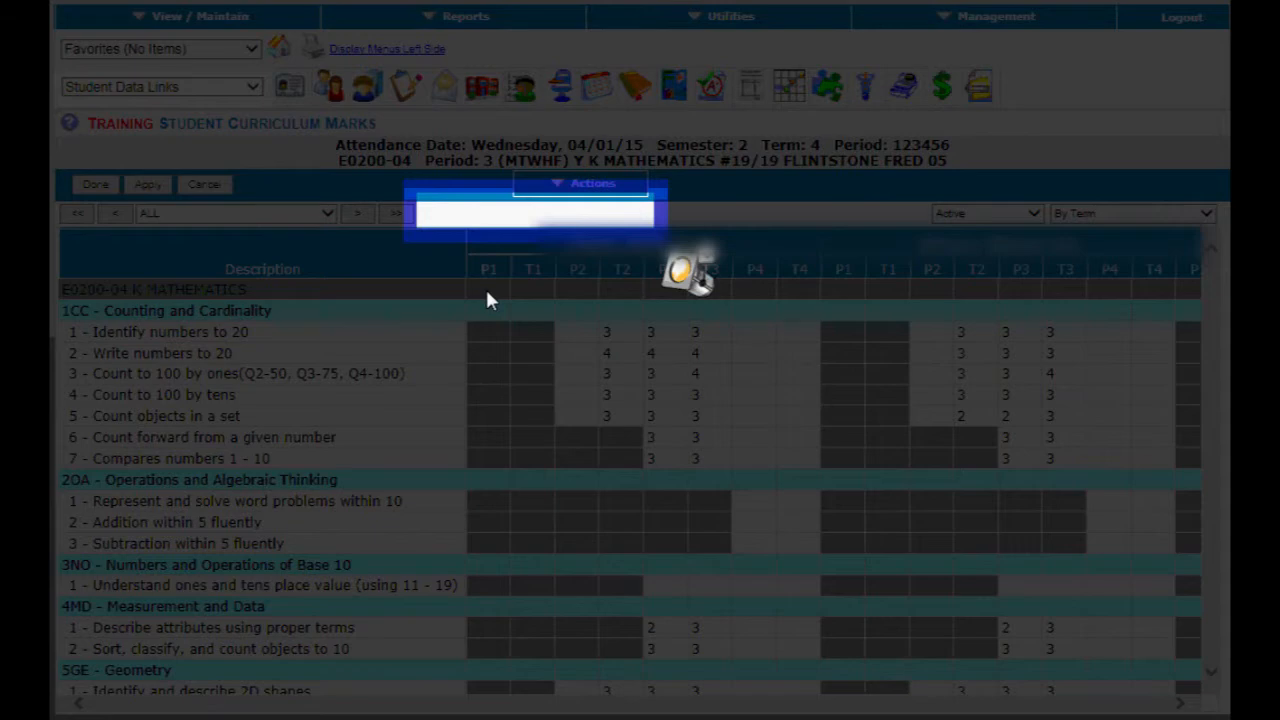
key(Escape)
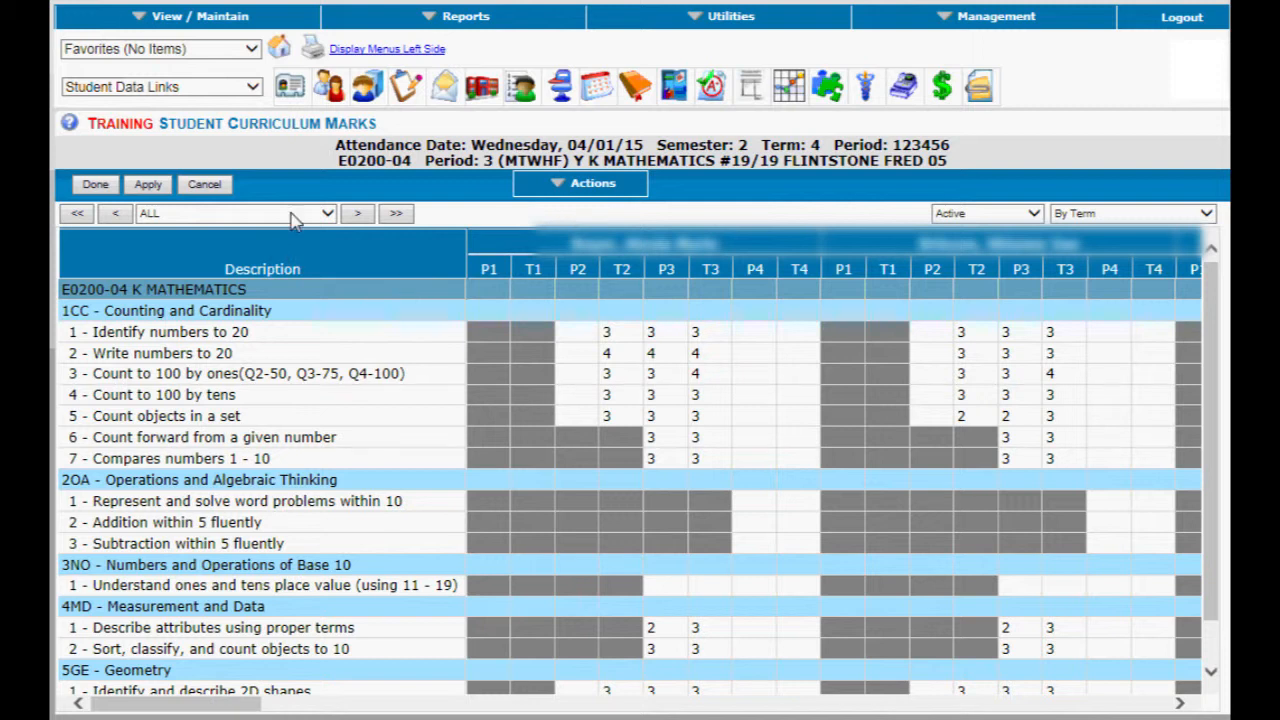
Open the K MATHEMATICS gradebook from the home page and examine the due dates across all its assignments.
click(280, 48)
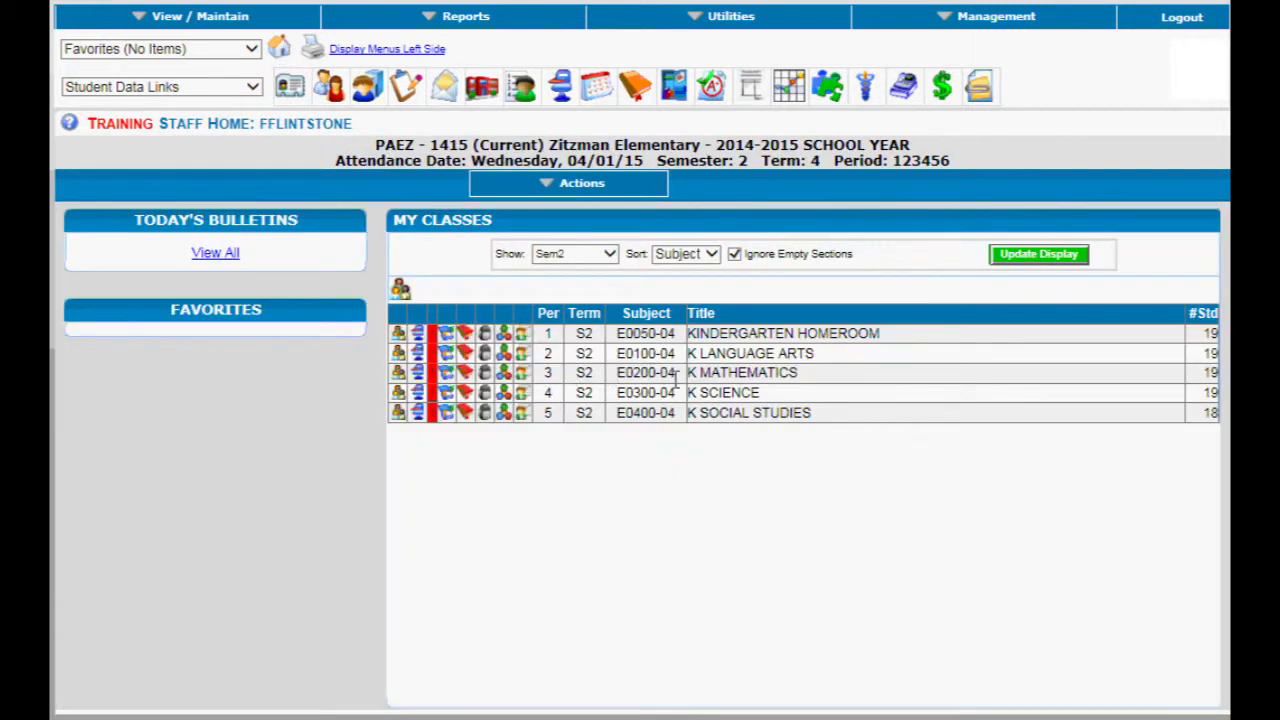
click(466, 373)
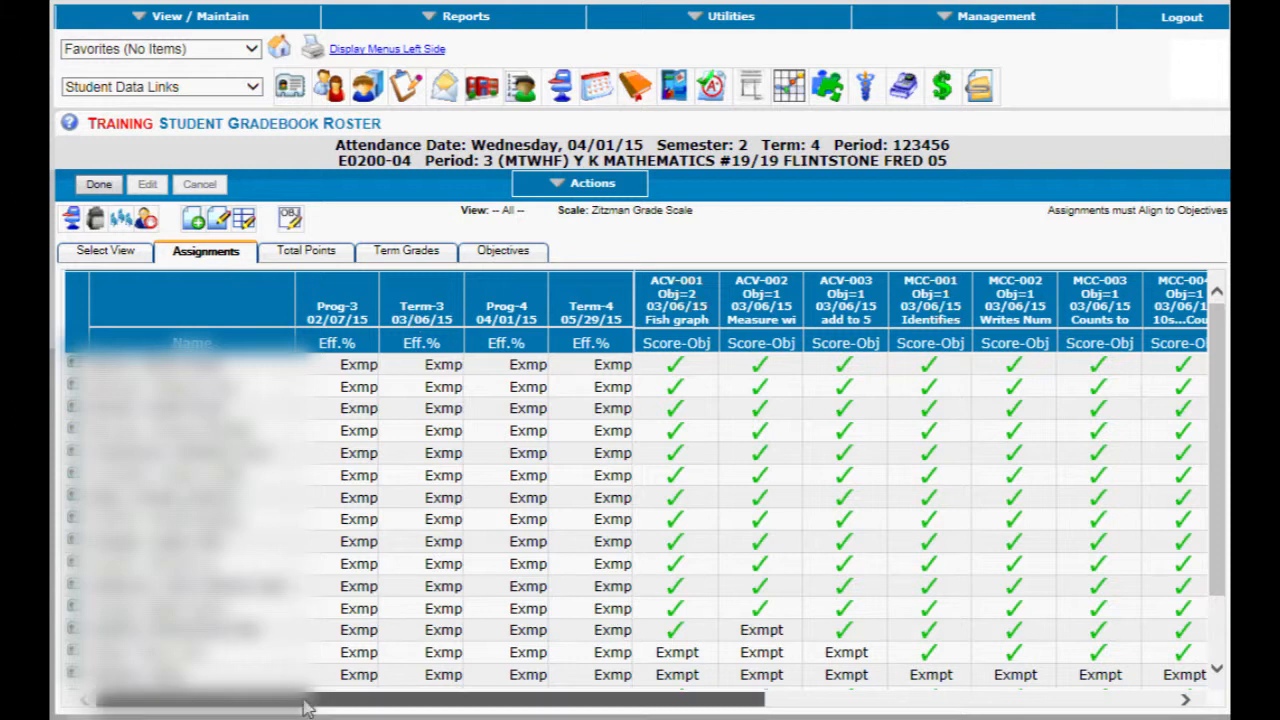
drag(307, 707, 717, 710)
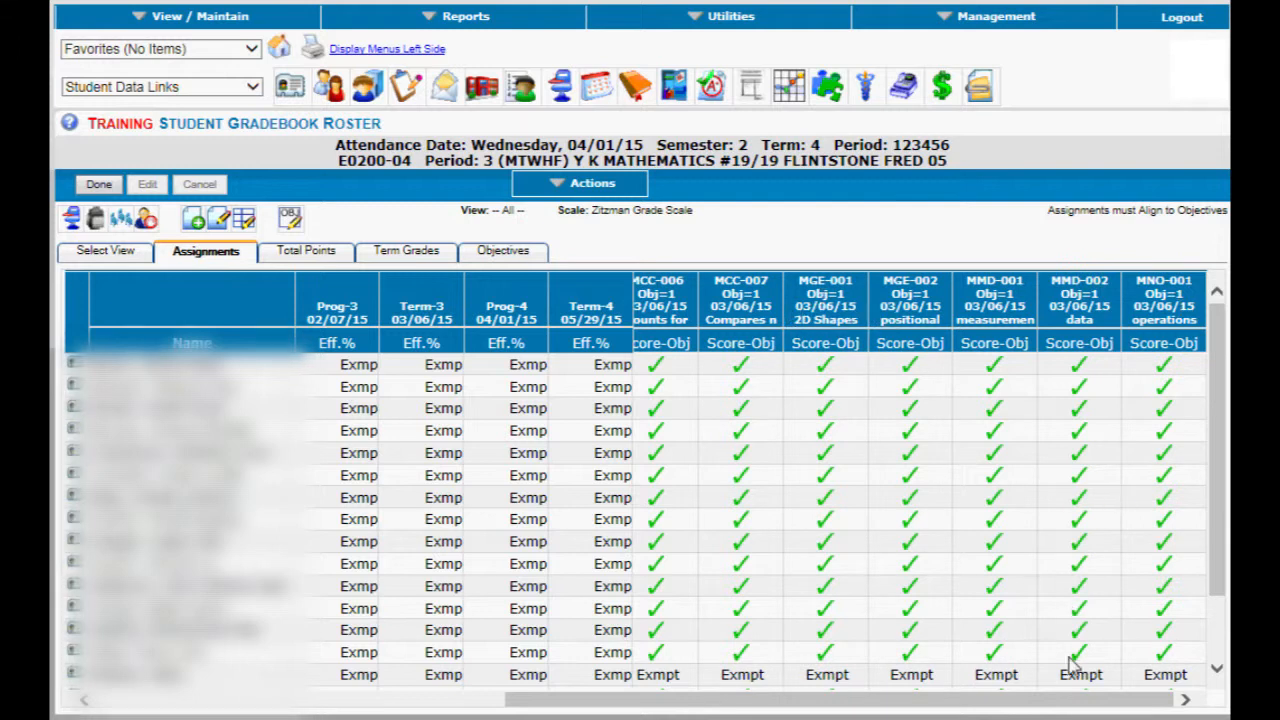
drag(1092, 708, 651, 708)
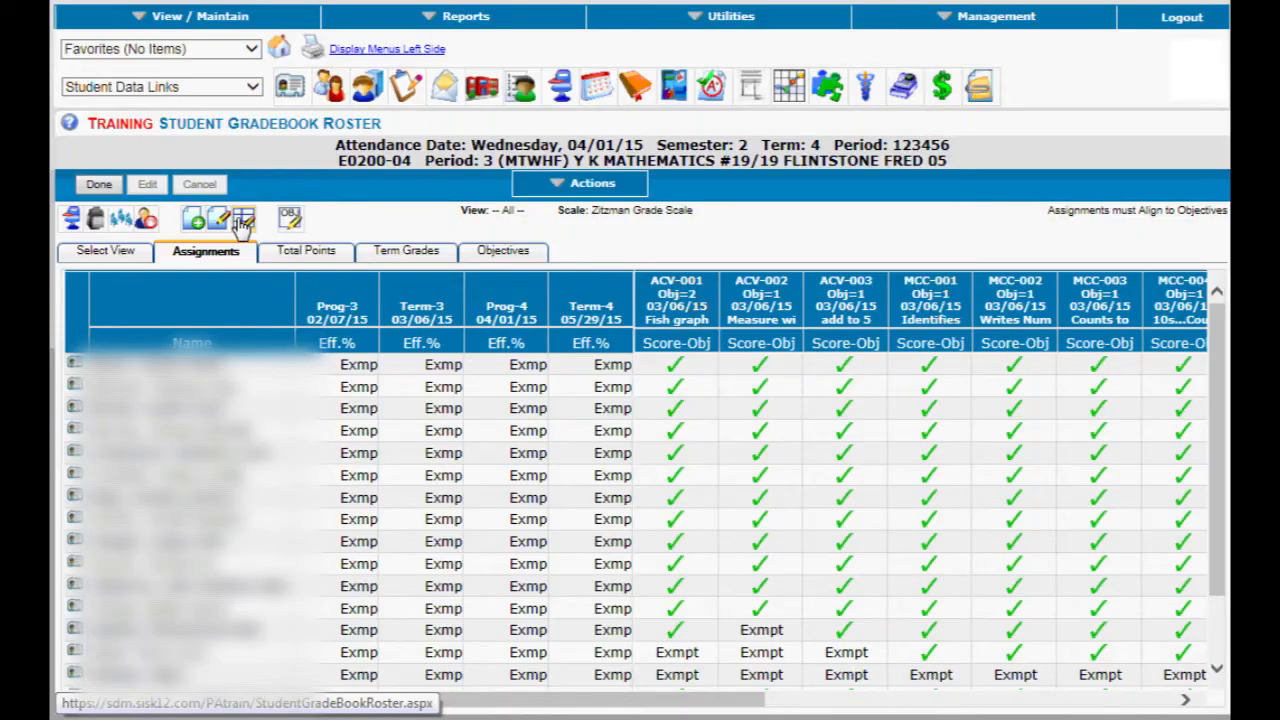
Open all K MATHEMATICS assignments for grid editing and set the Fish graph assignment's due date to 04/01/15.
click(243, 221)
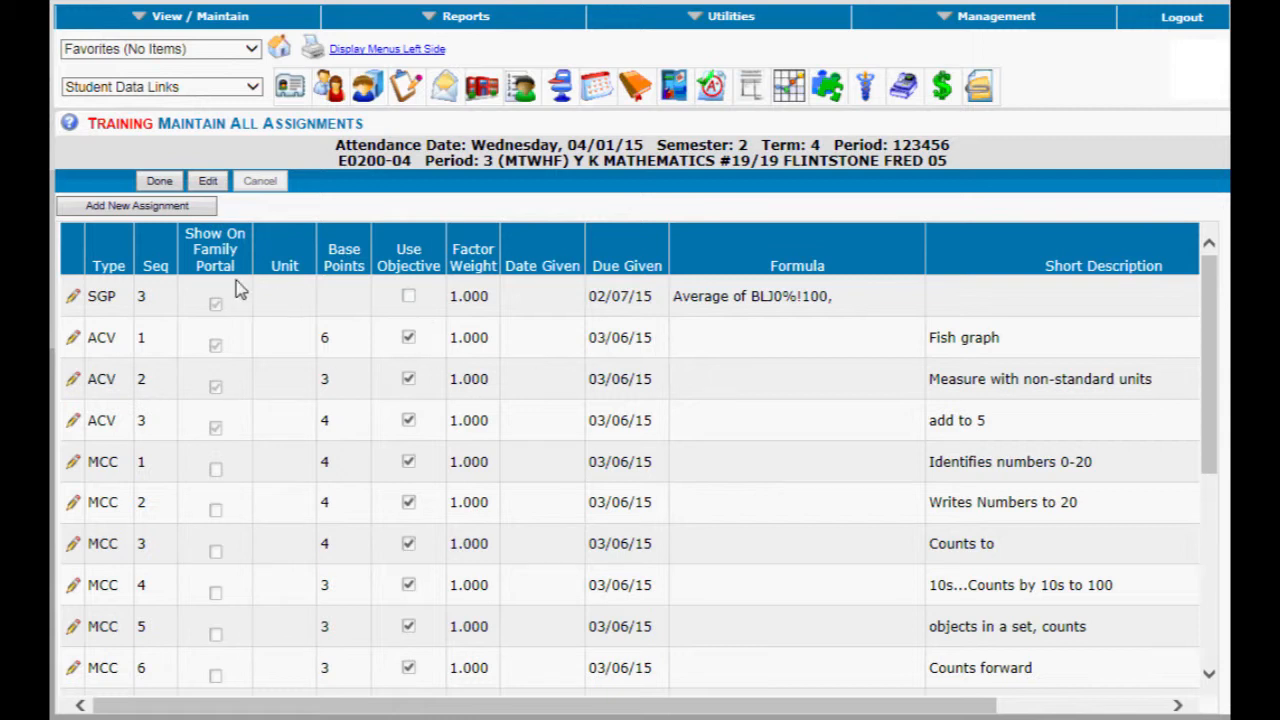
click(208, 181)
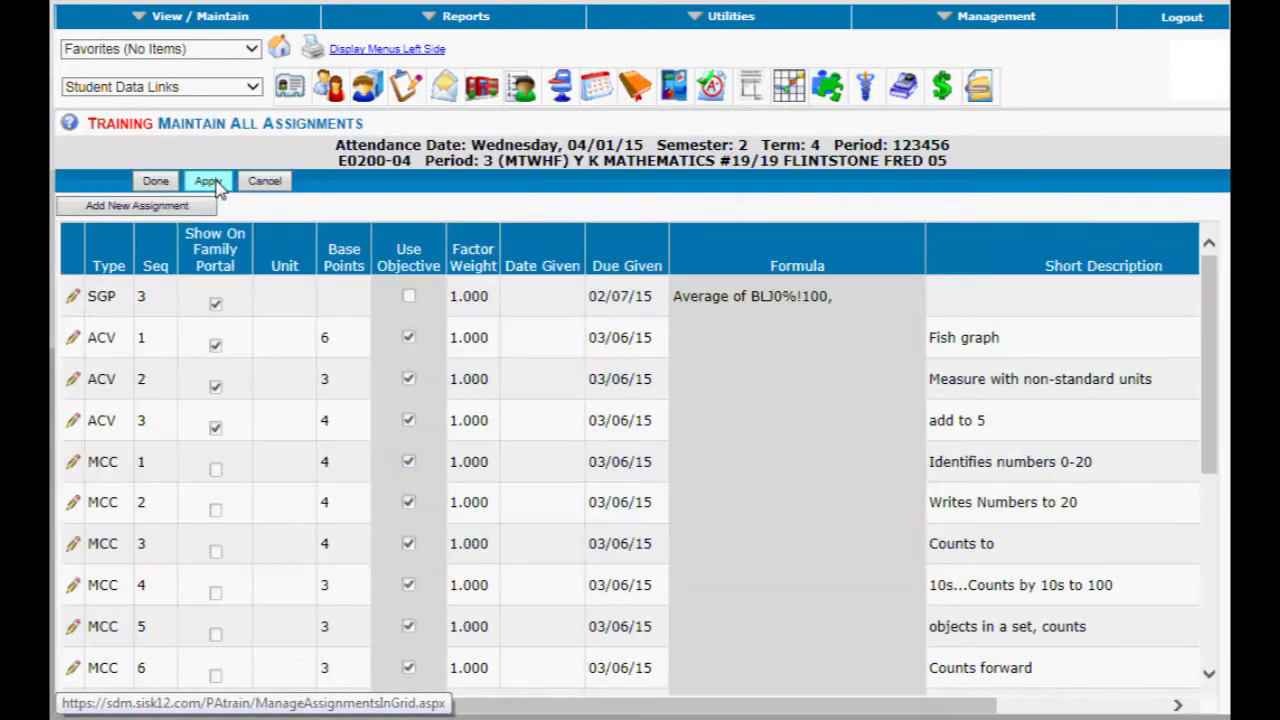
click(645, 348)
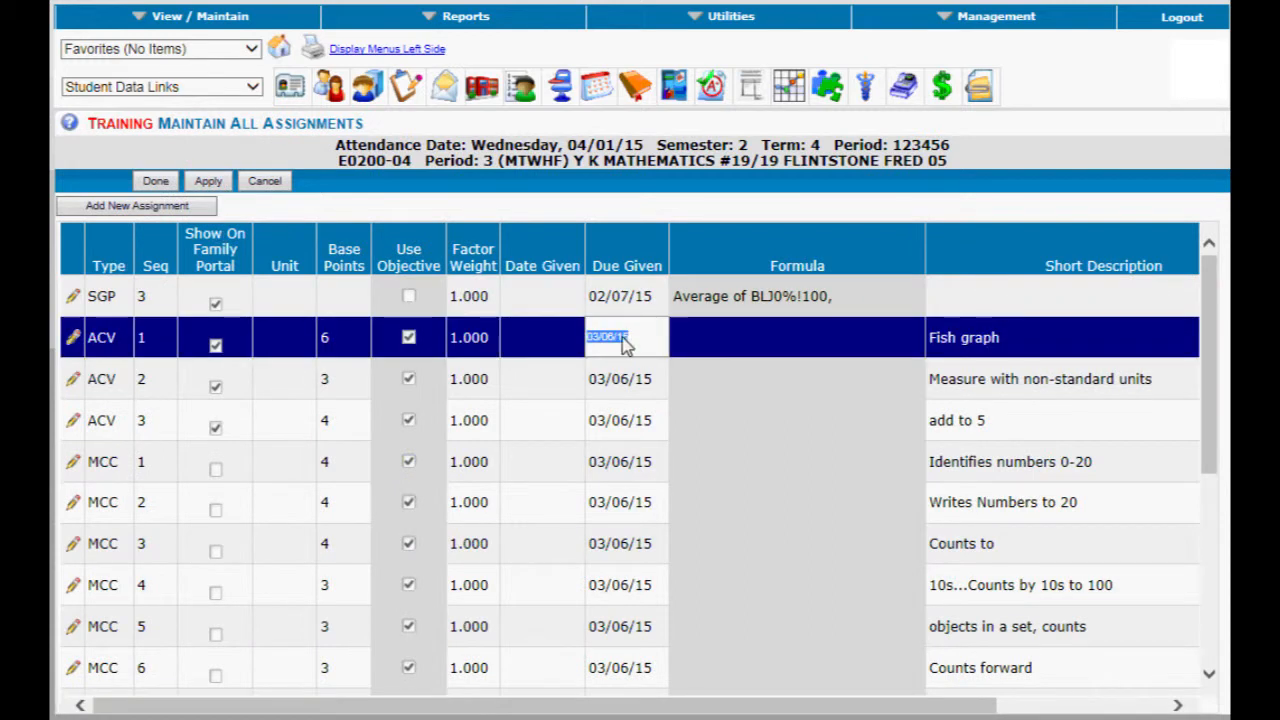
text(04/)
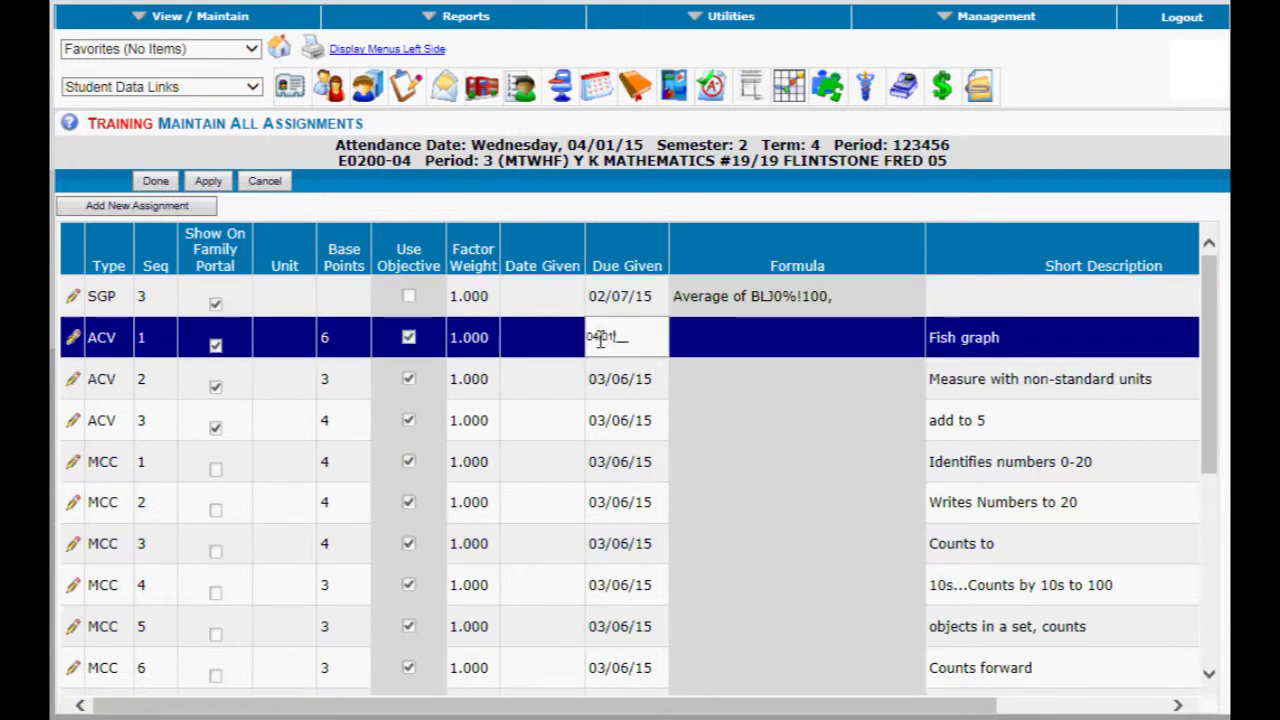
text(01/15)
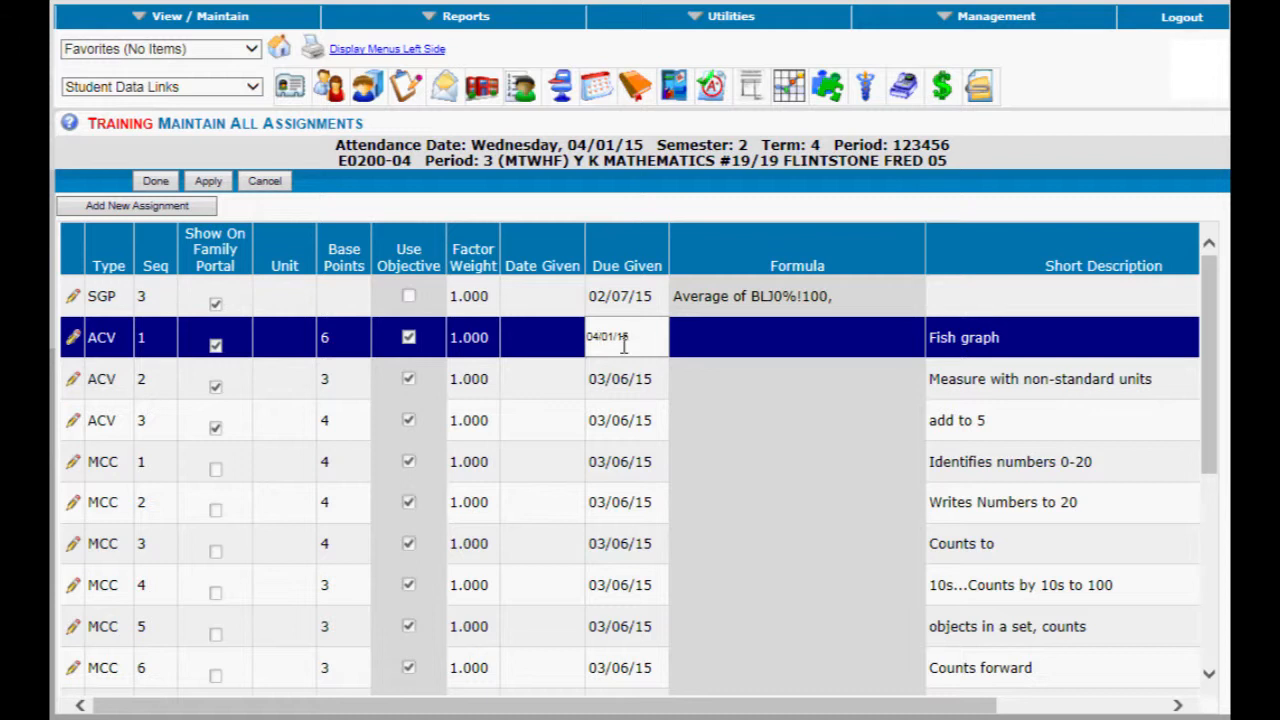
Copy the Fish graph due date 04/01/15 to the Measure with non-standard units and add to 5 assignments, and save the grid.
drag(643, 337, 560, 360)
key(ctrl+c)
click(627, 383)
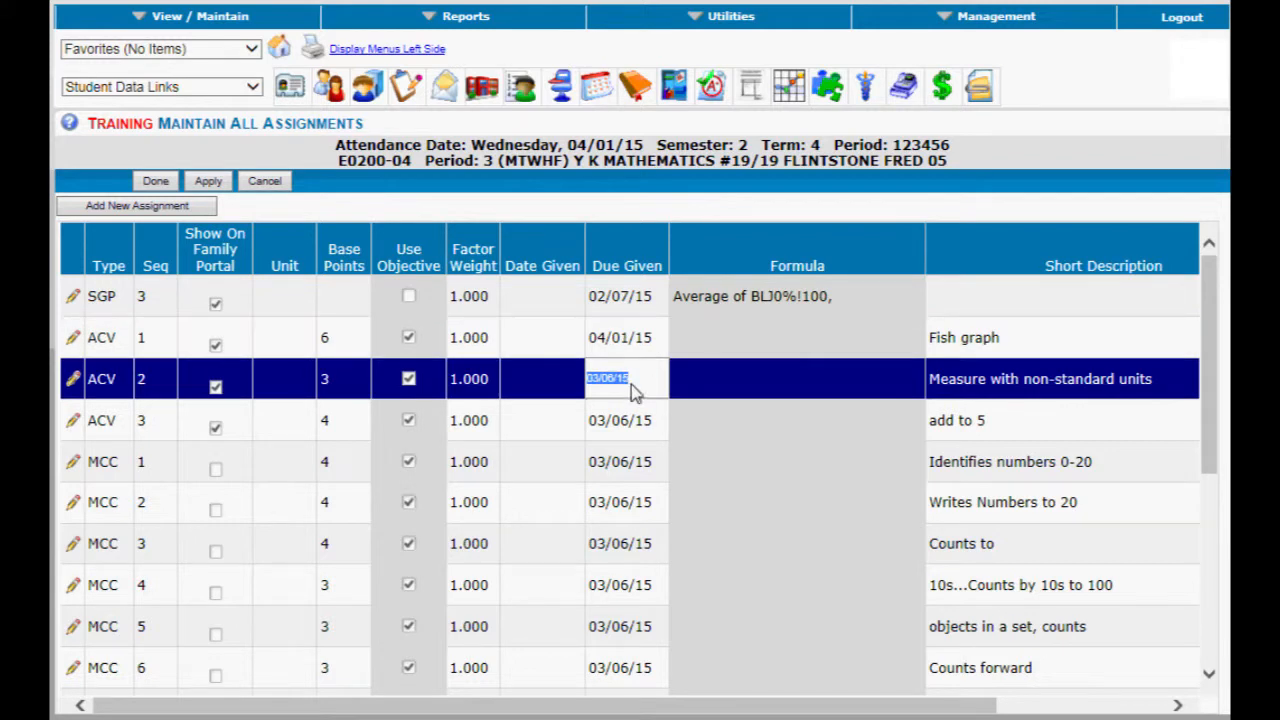
key(ctrl+v)
click(636, 428)
key(ctrl+v)
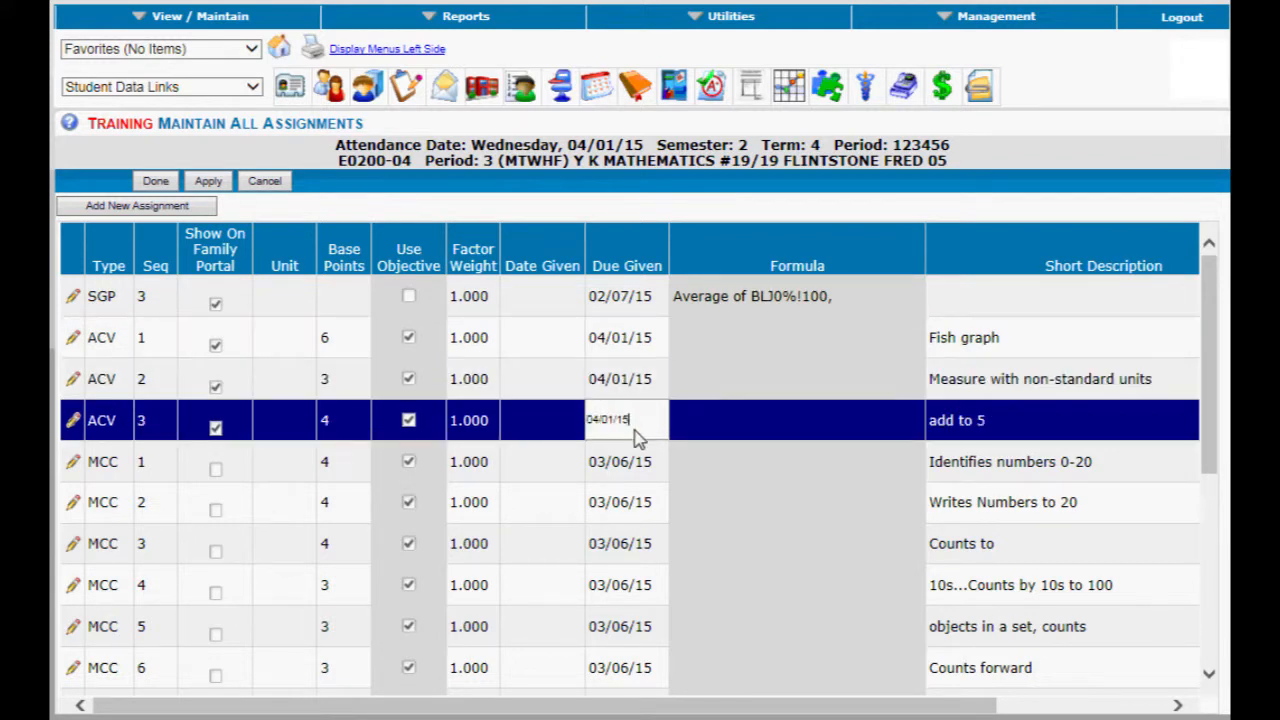
click(155, 191)
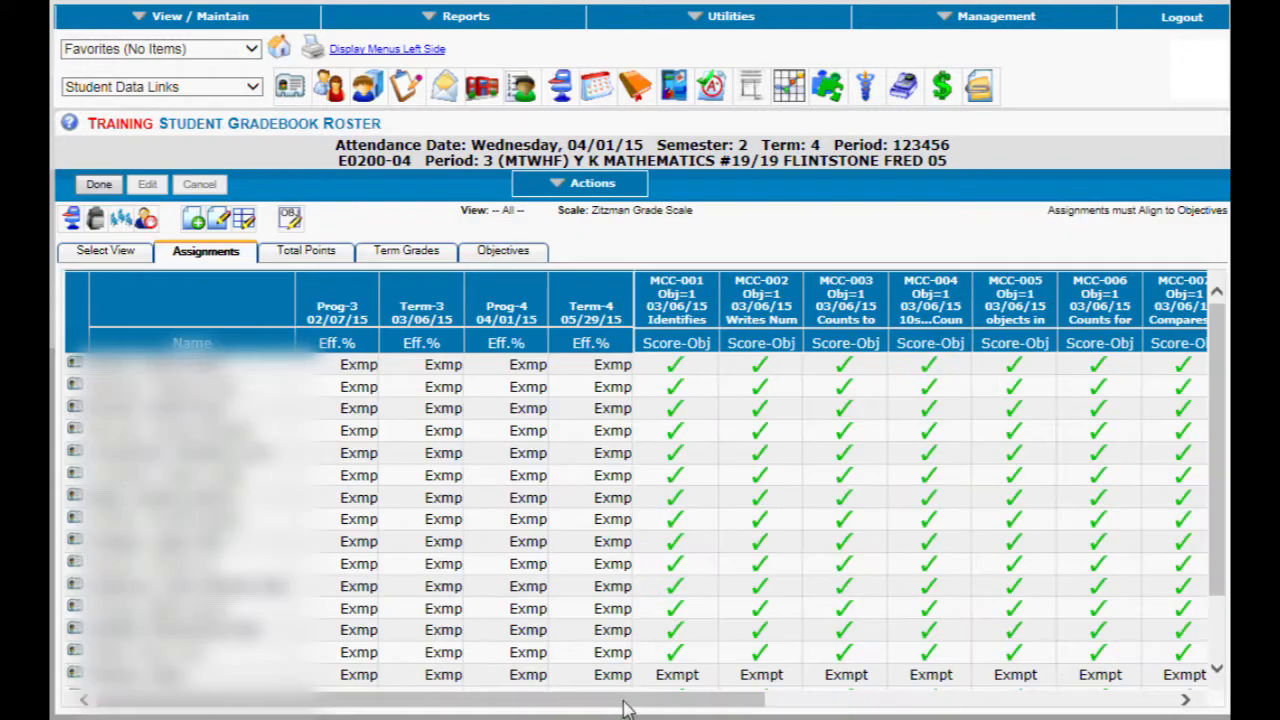
drag(632, 699, 1063, 706)
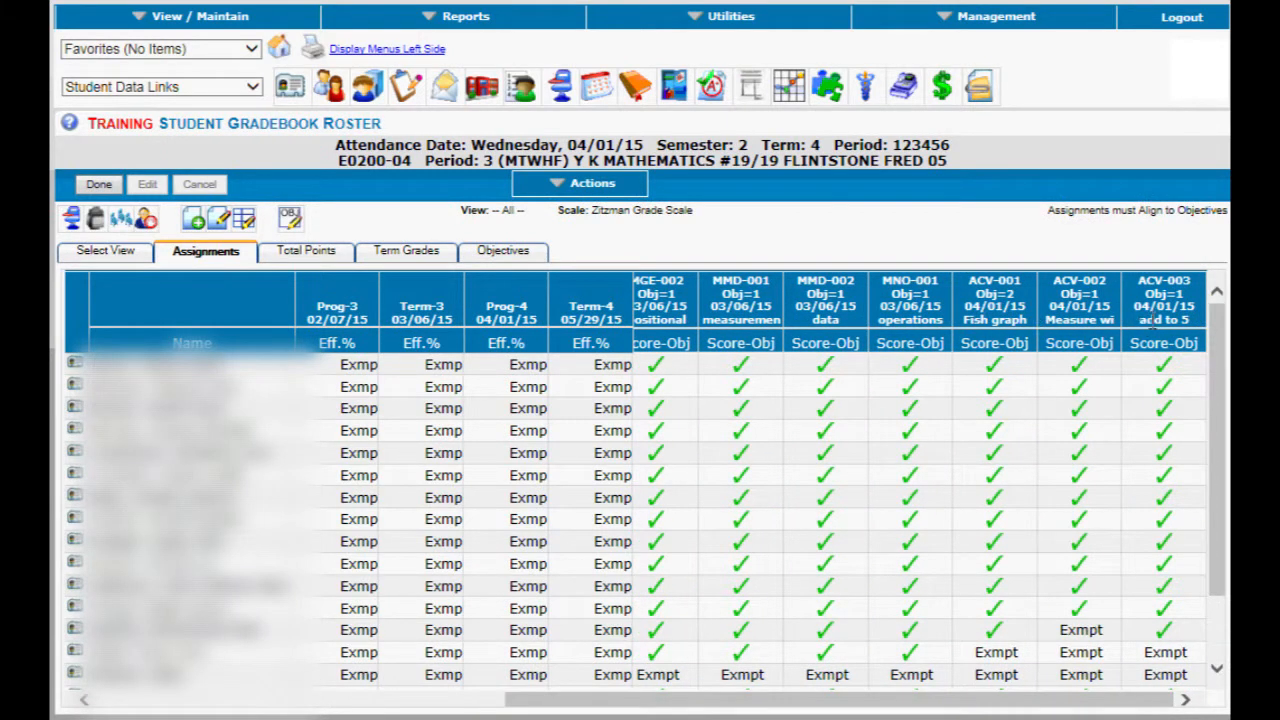
Return to the home page and open the K MATHEMATICS curriculum student marks for editing.
click(280, 50)
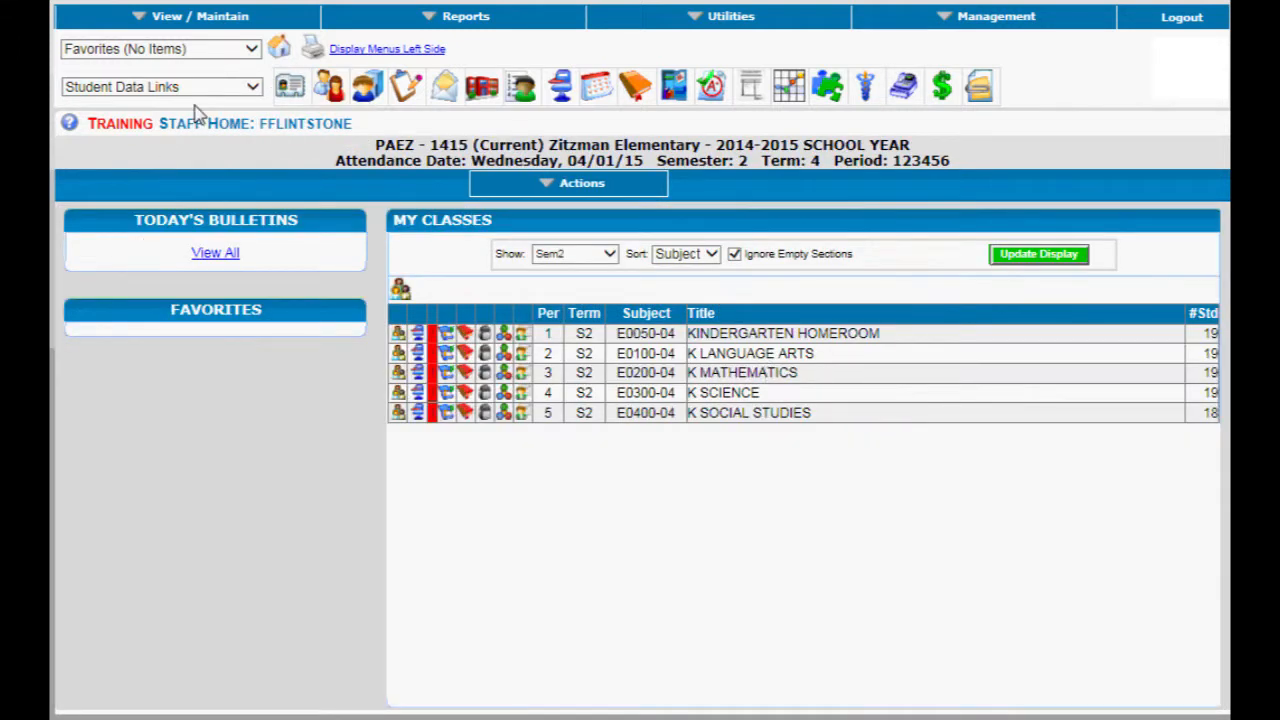
click(223, 22)
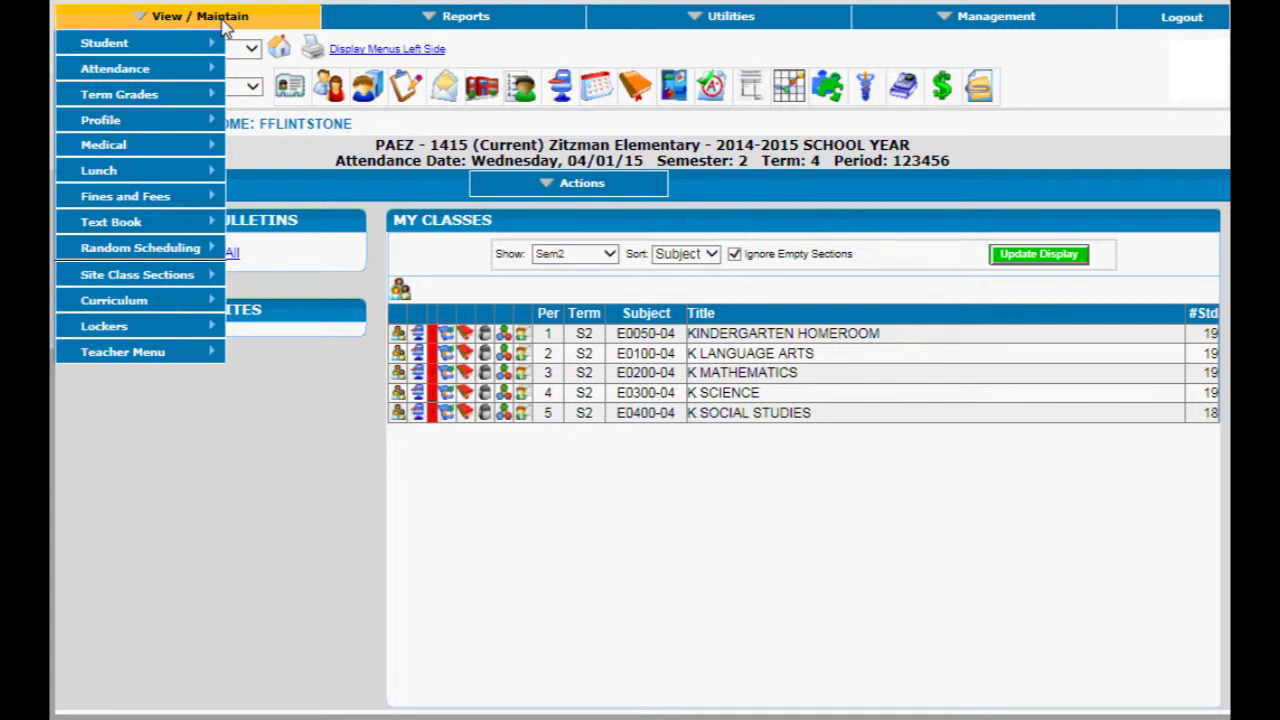
mouse_move(160, 358)
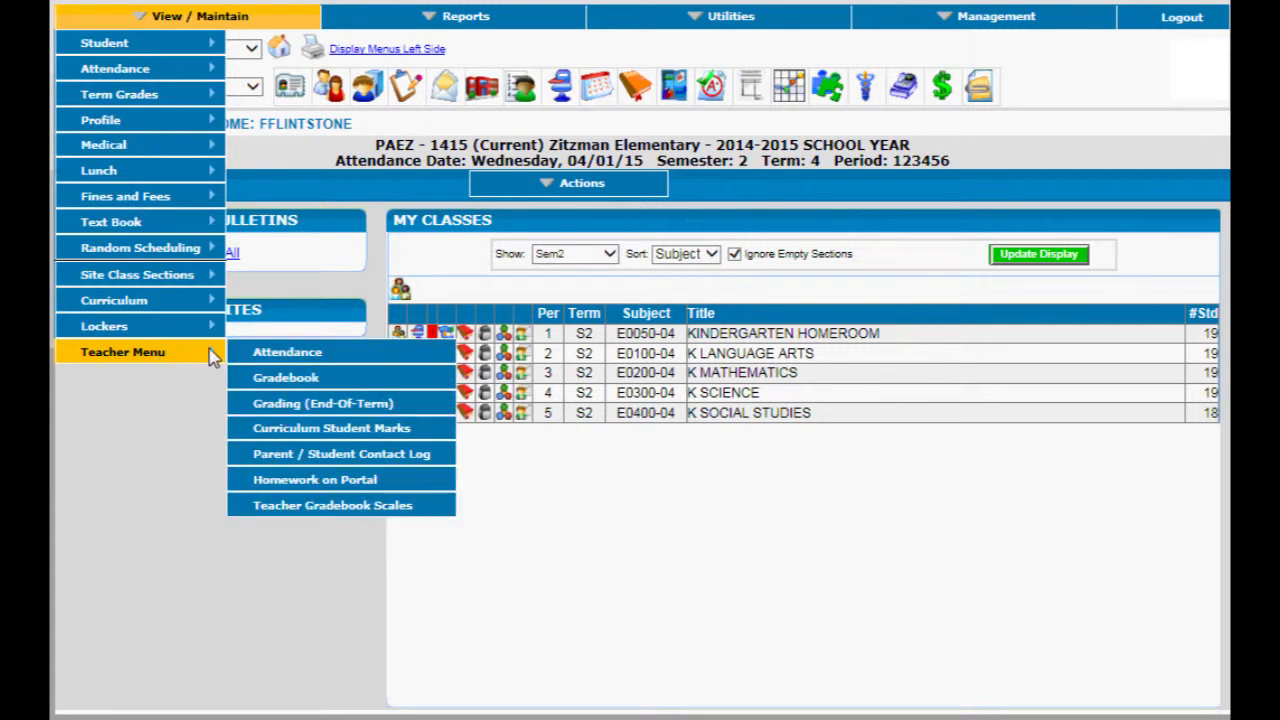
click(330, 428)
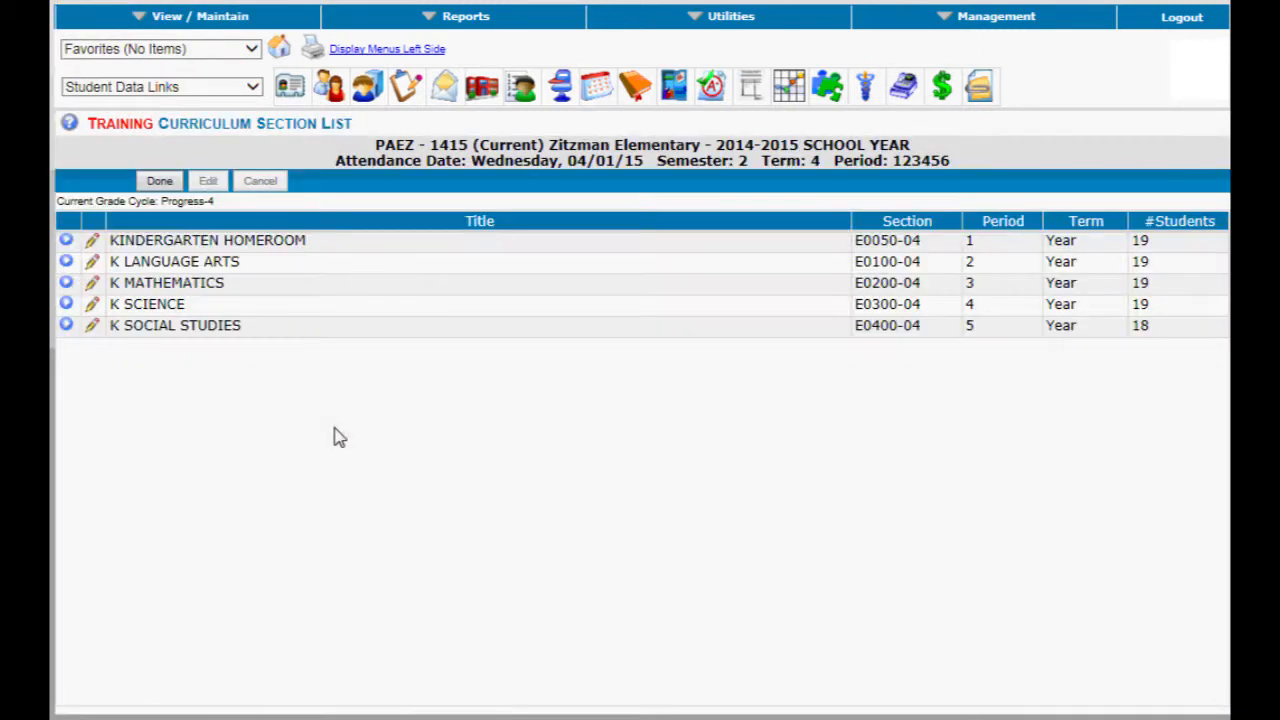
click(91, 284)
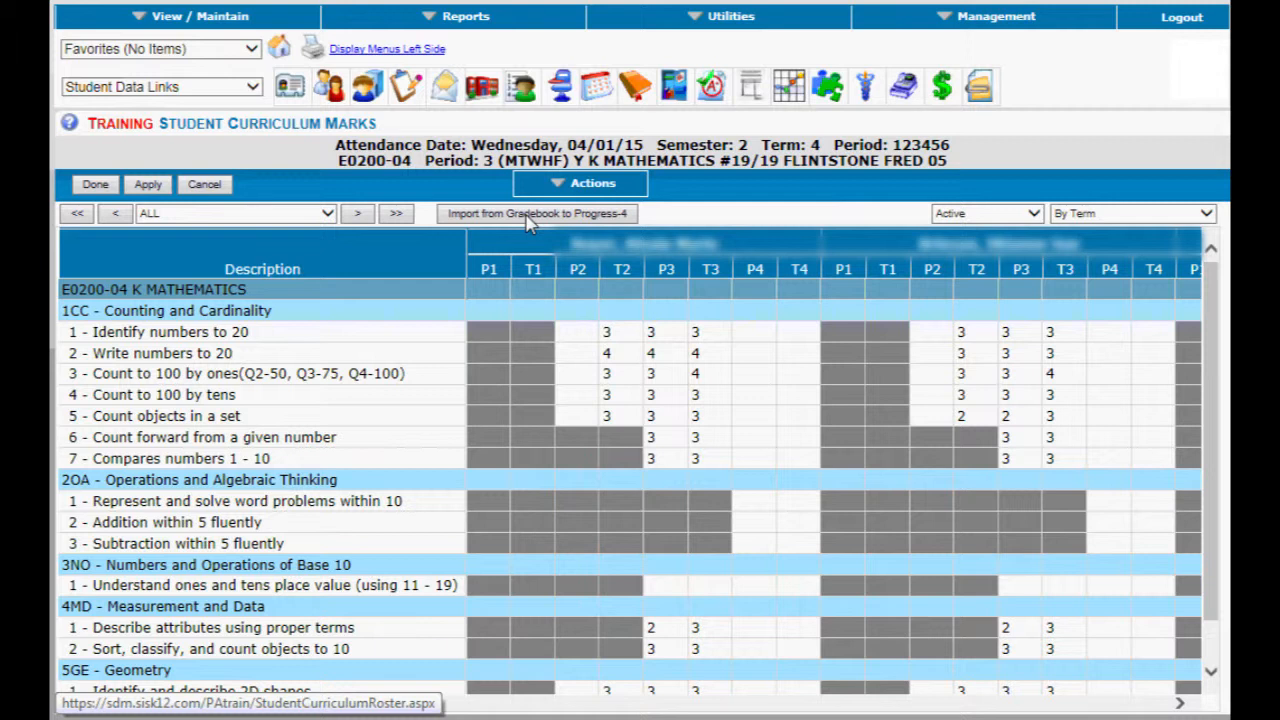
Copy each student's prior-term marks into P4 and import the gradebook marks to Progress-4, accepting that existing marks may be overwritten.
click(760, 292)
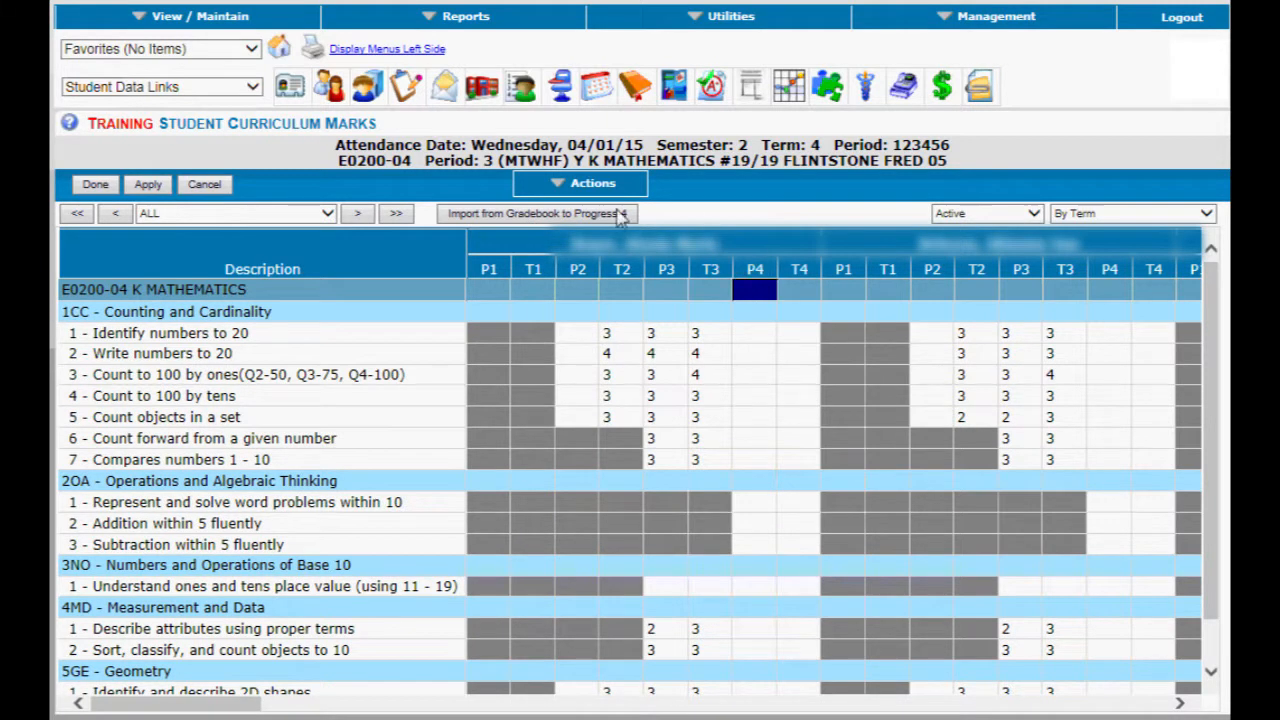
mouse_move(588, 188)
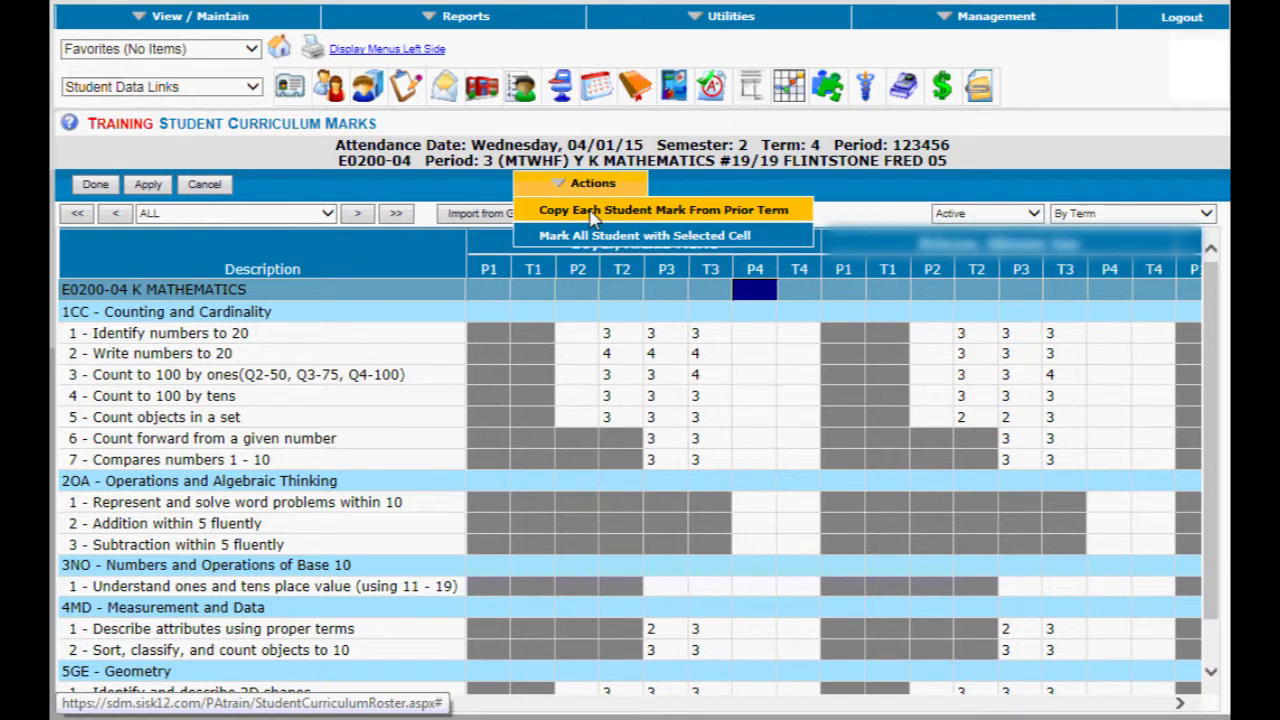
click(594, 212)
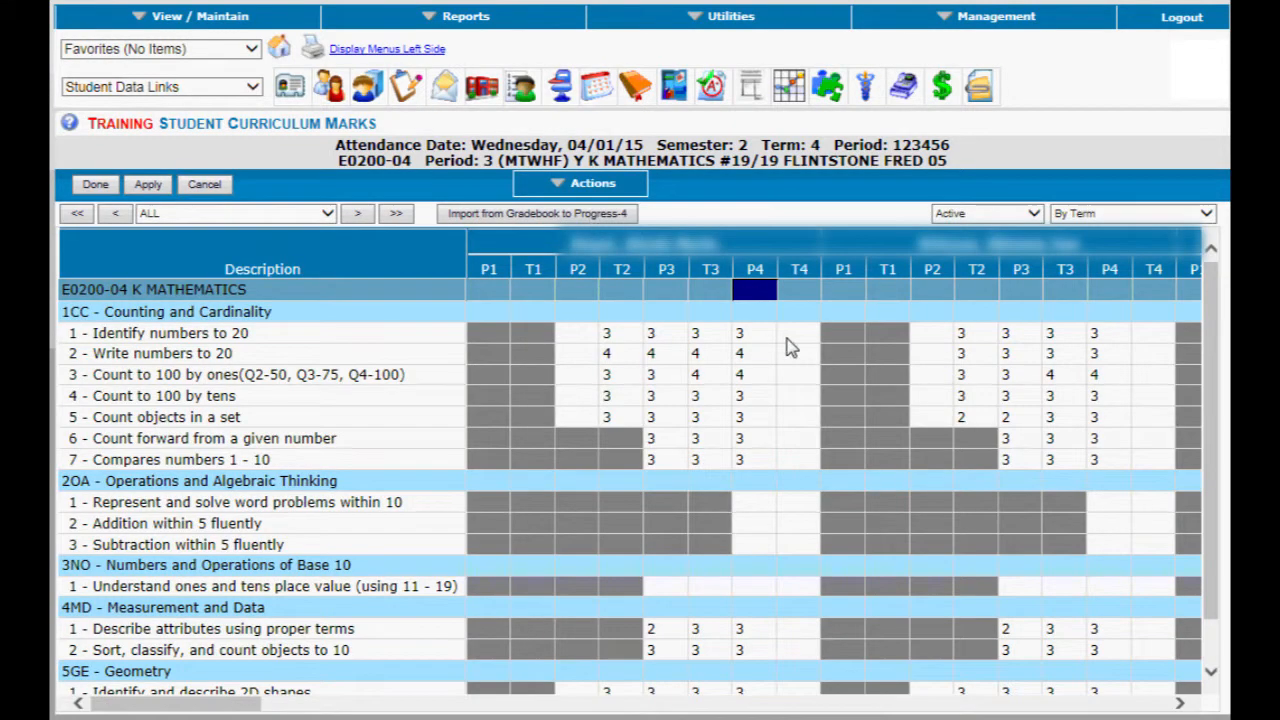
click(537, 218)
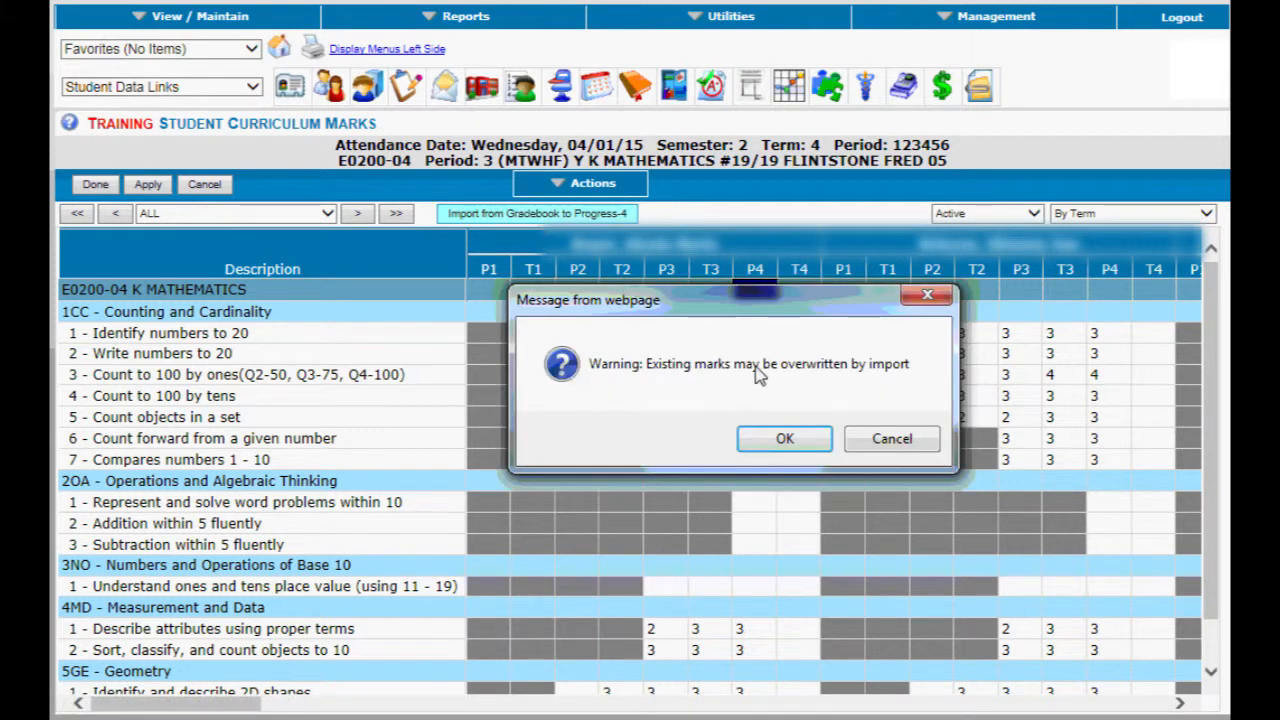
click(785, 440)
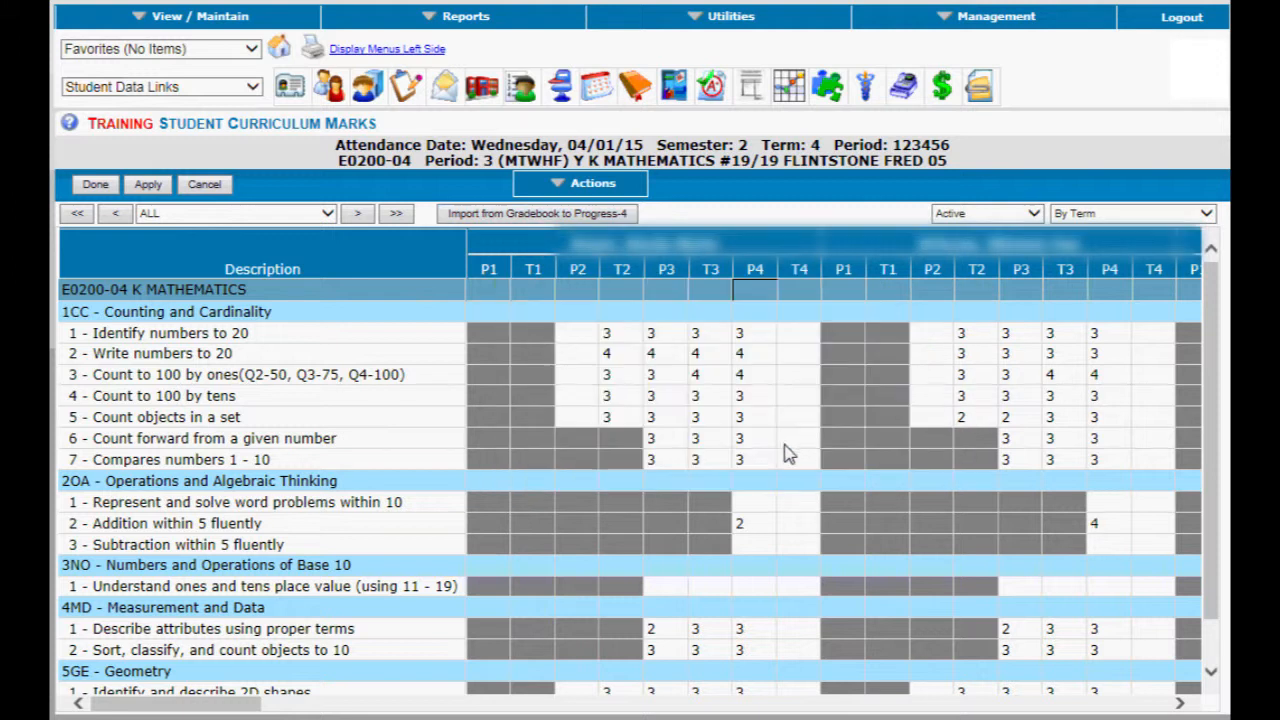
Set the first student's P4 mark for Understand ones and tens place value to X and apply it to all students.
click(754, 590)
click(767, 588)
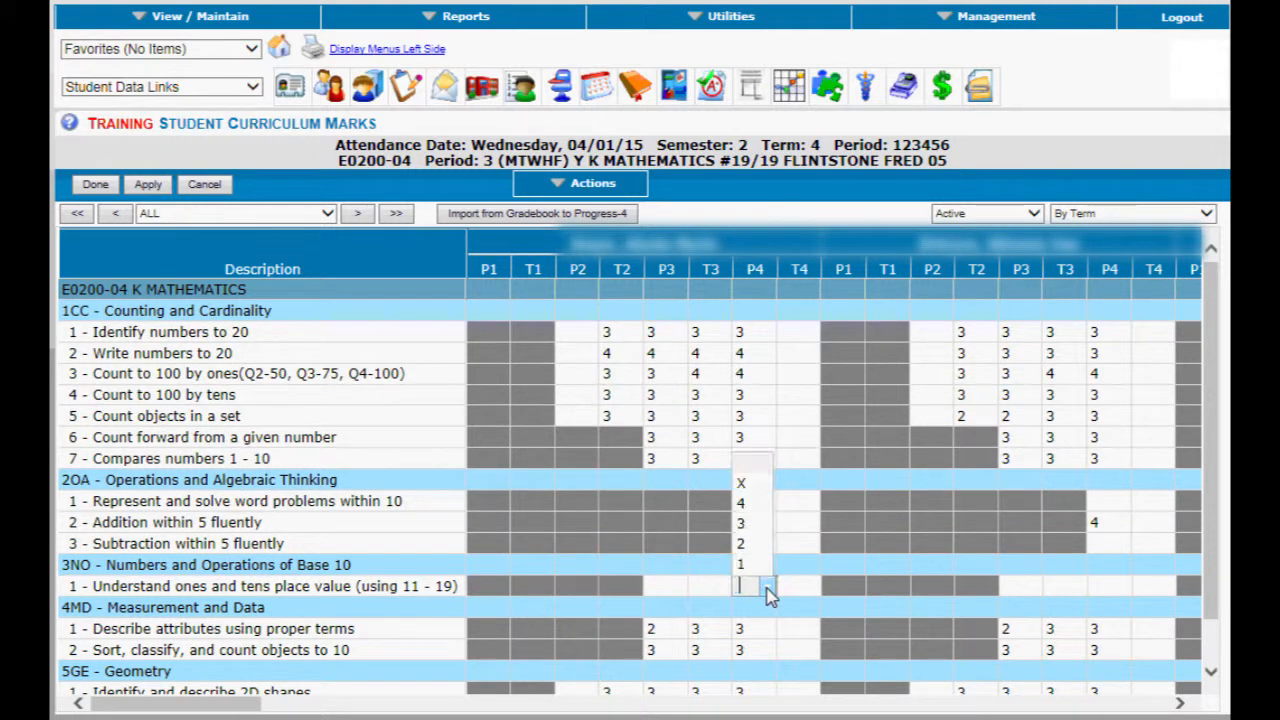
click(757, 484)
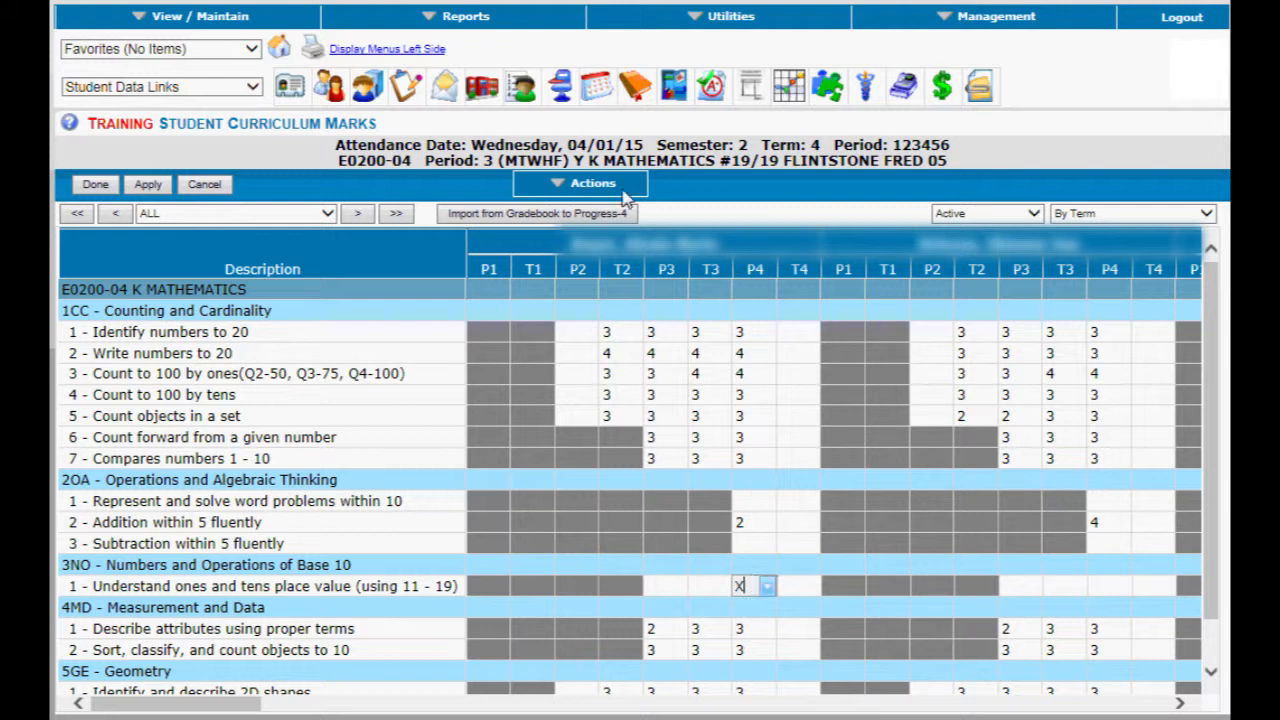
click(567, 188)
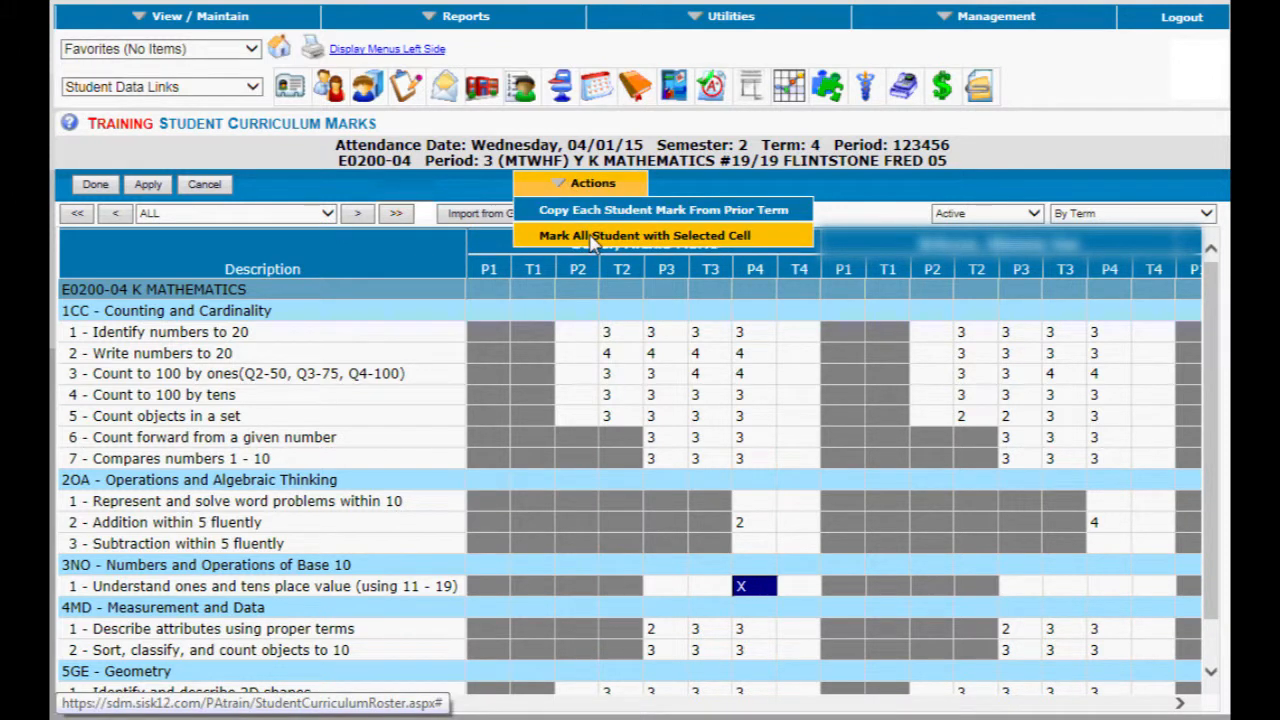
click(593, 236)
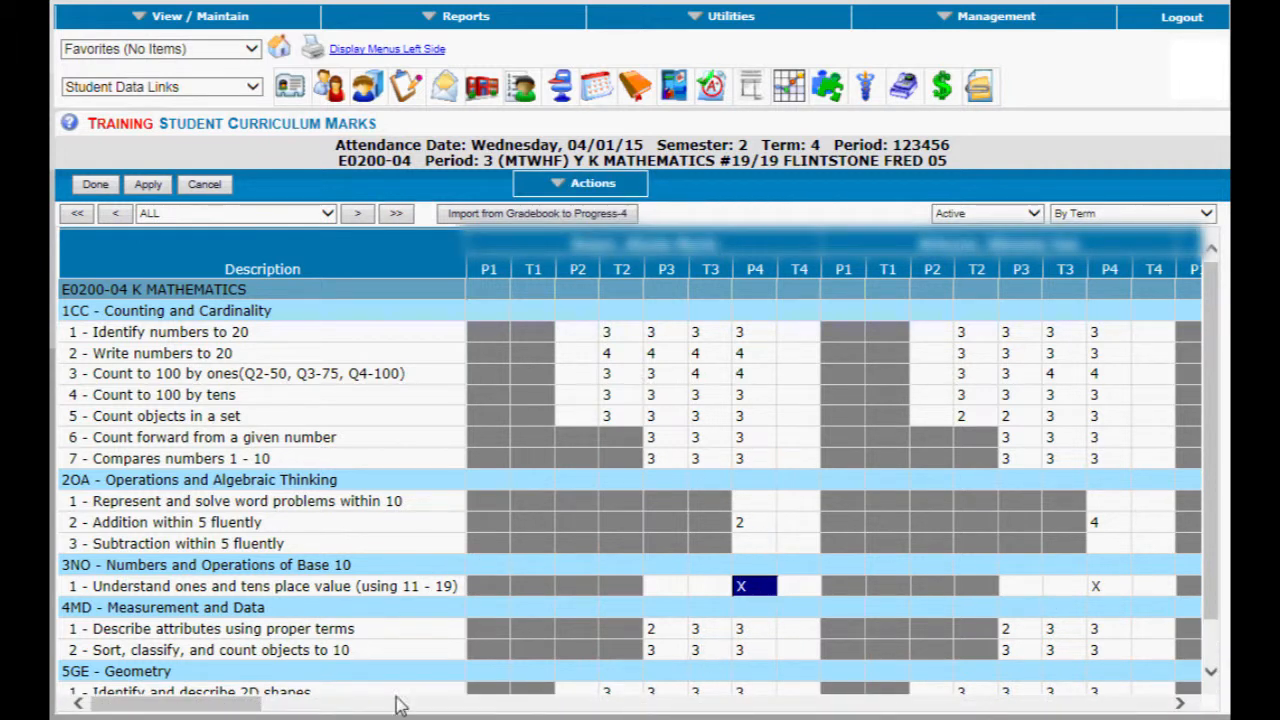
Check the P4 marks across the other students, save the K MATHEMATICS marks and return to the home page.
drag(236, 706, 364, 703)
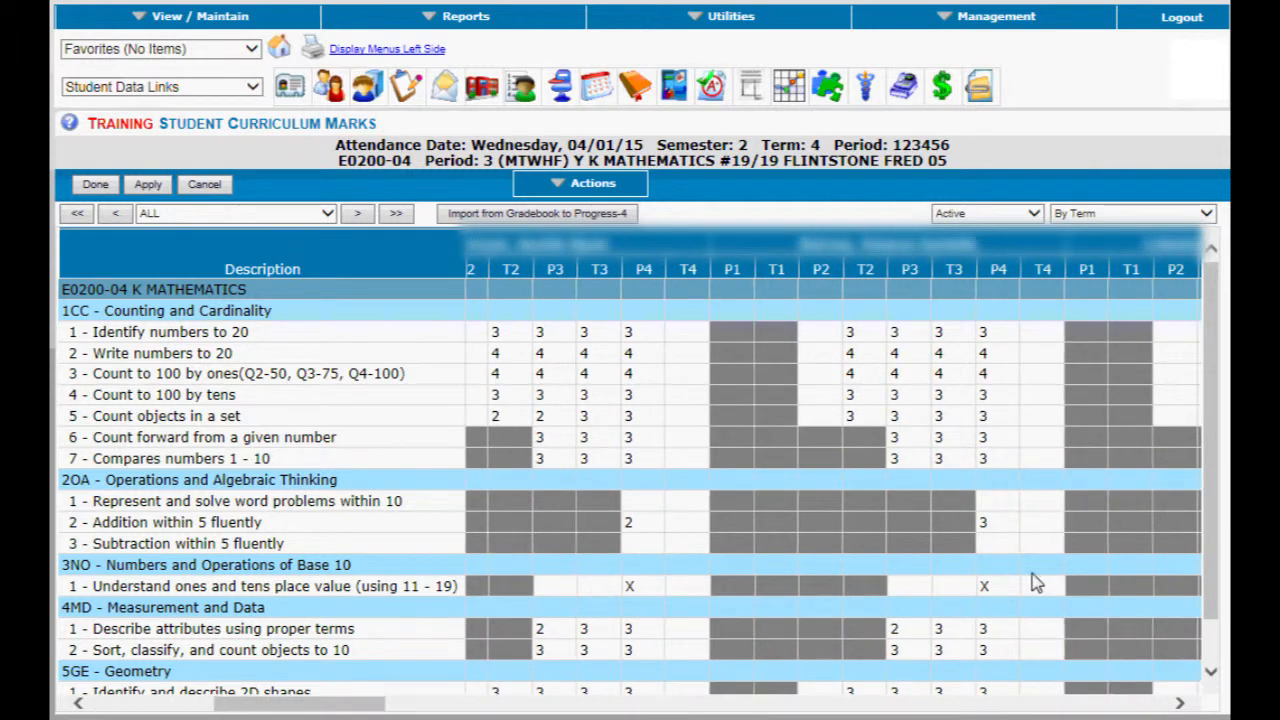
drag(313, 705, 277, 711)
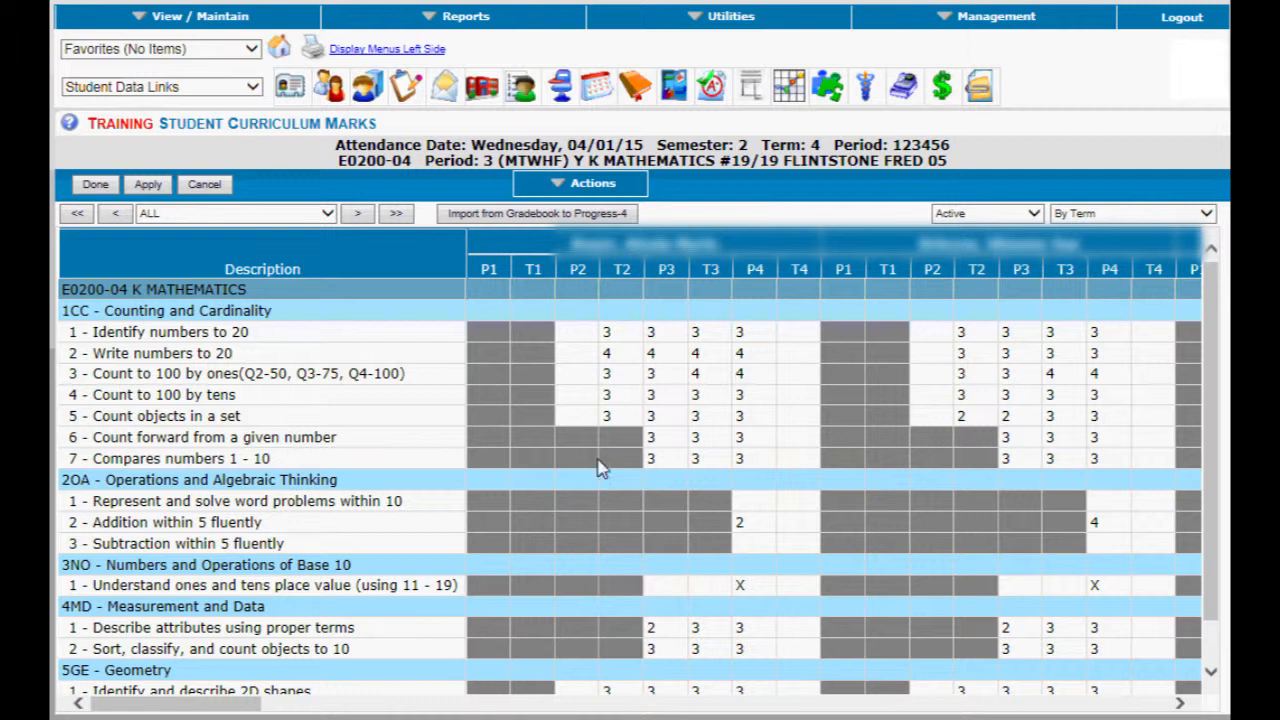
click(85, 186)
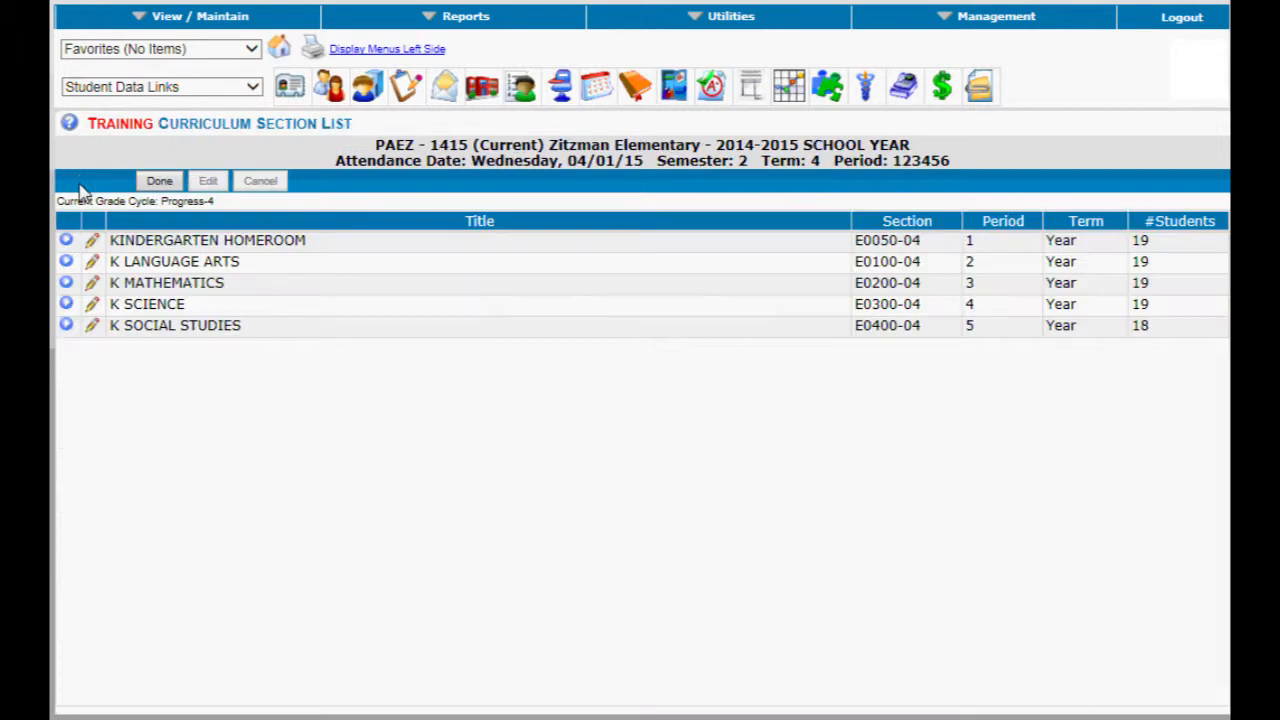
click(162, 184)
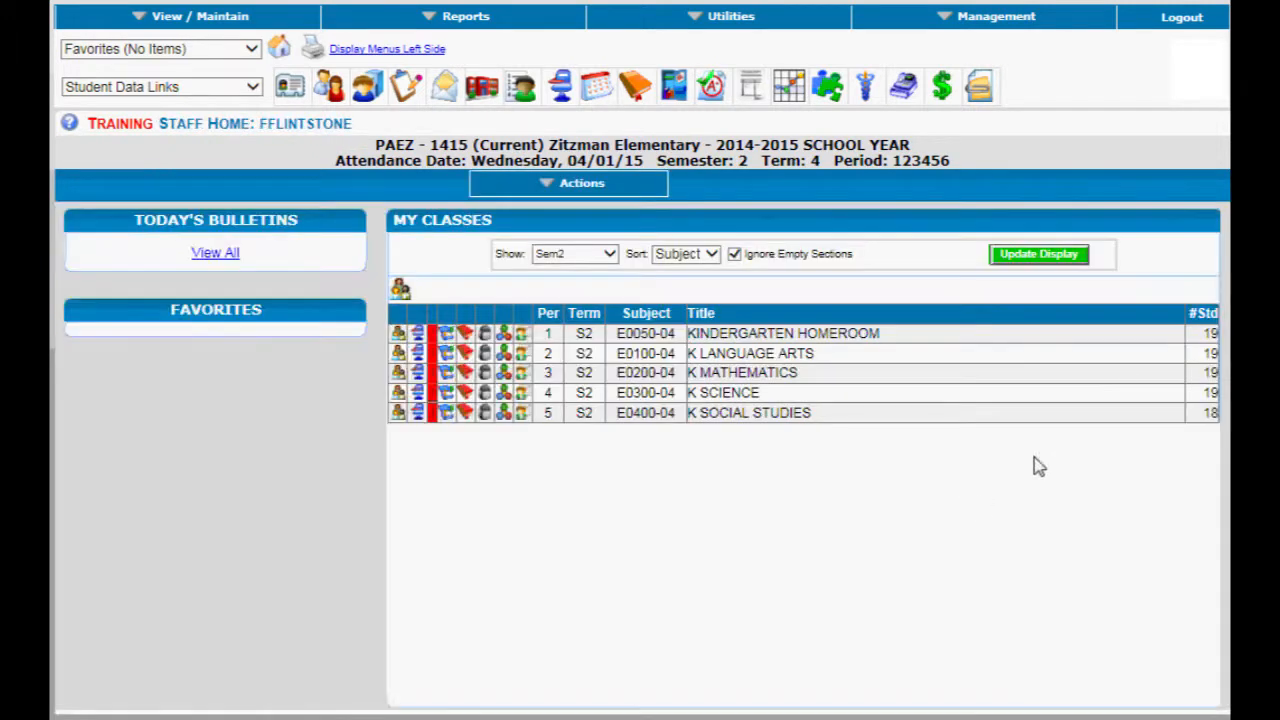